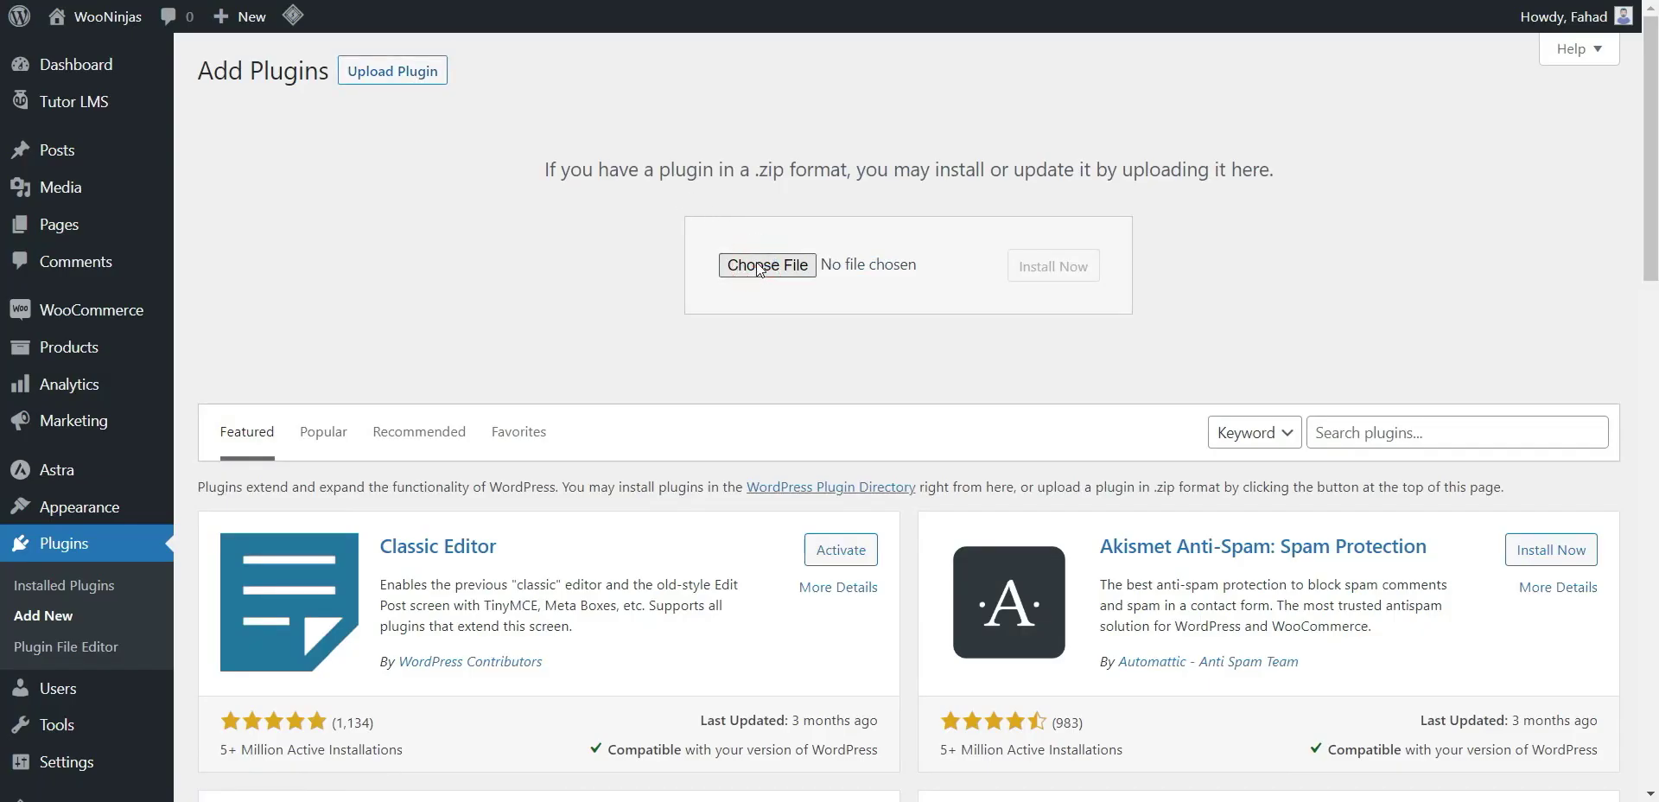
# - Choose the TutorLMS Parent and Student Access.zip file and install the plugin
pyautogui.doubleClick(400, 122)
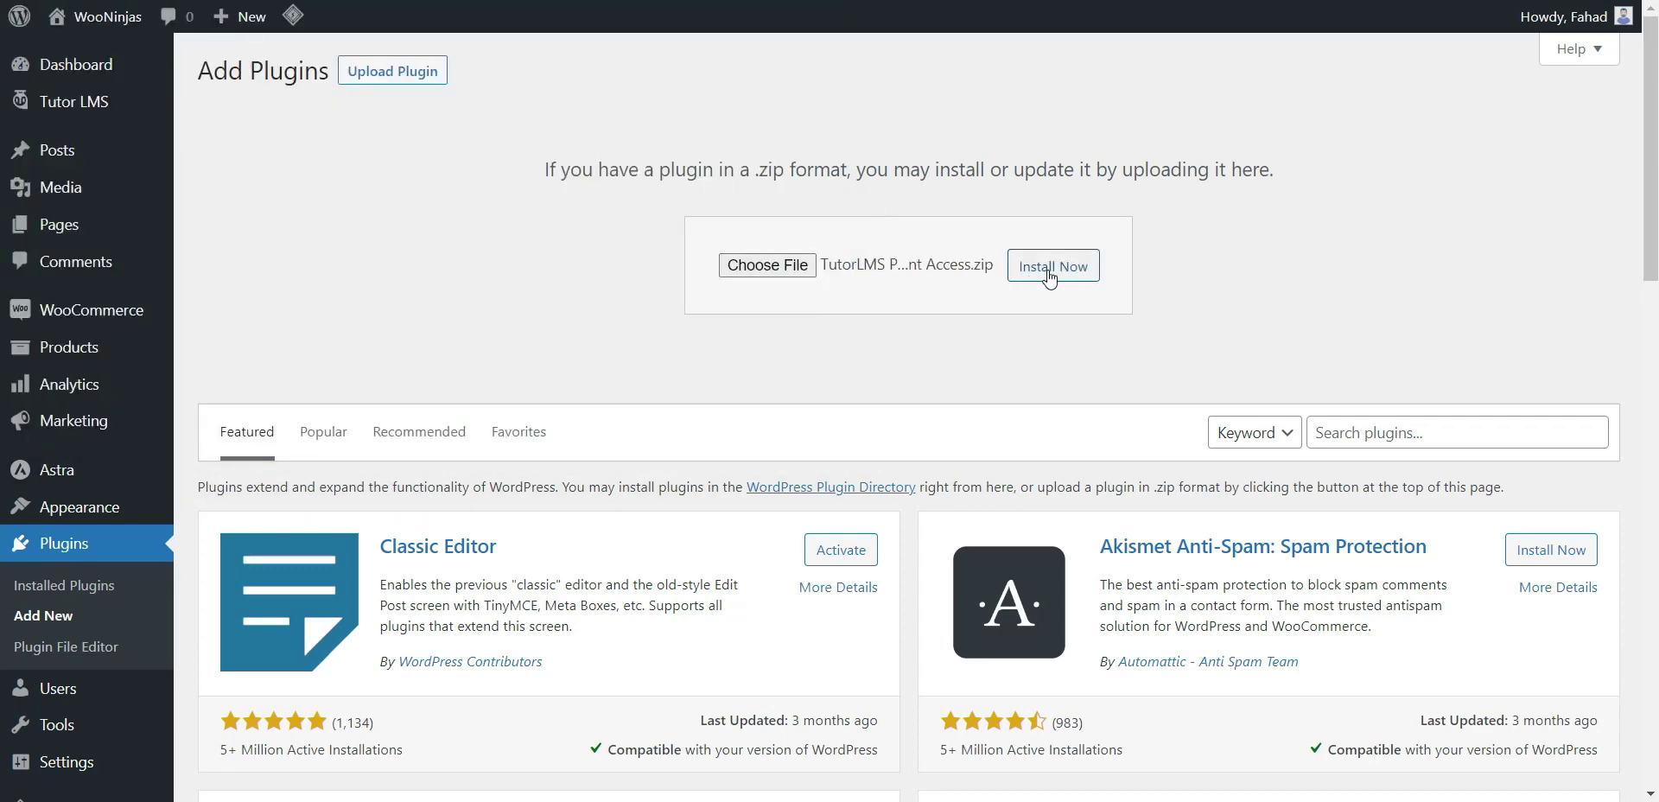
pyautogui.click(1050, 275)
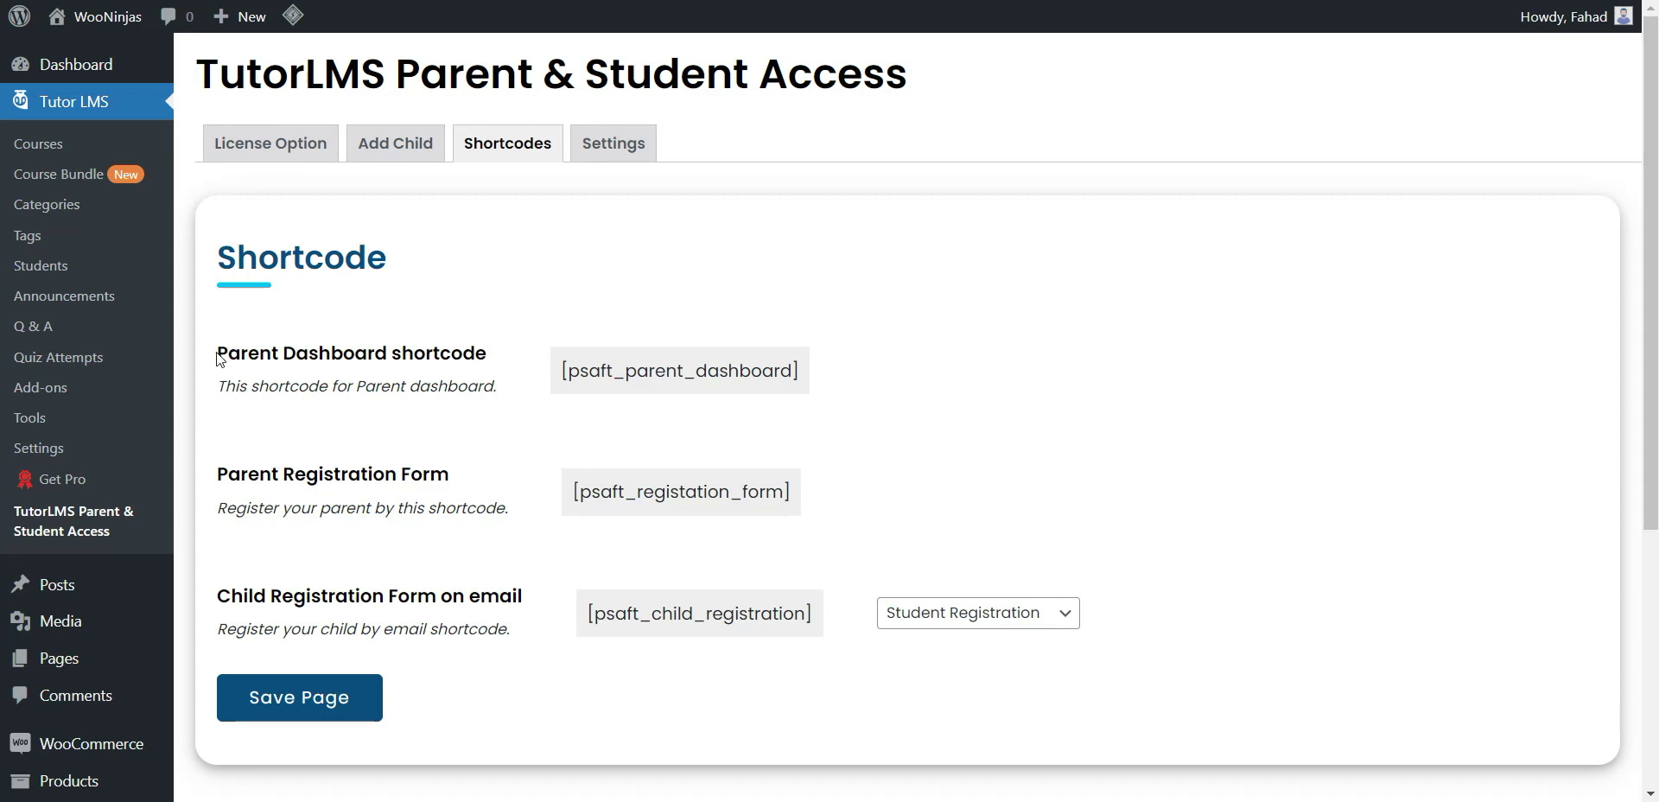
pyautogui.moveTo(217, 356); pyautogui.dragTo(486, 353)
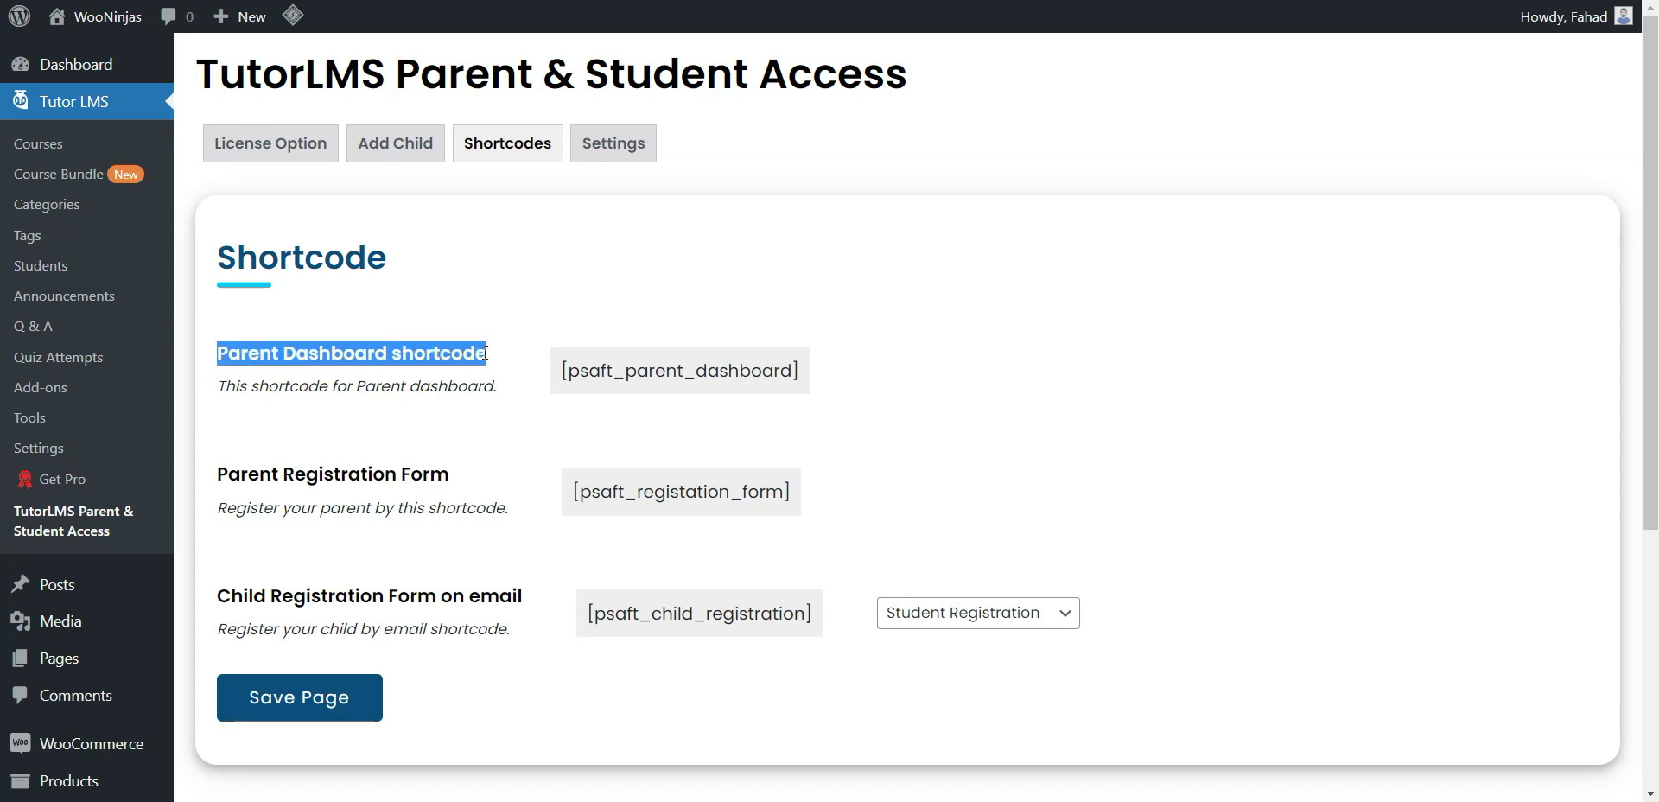
pyautogui.click(506, 368)
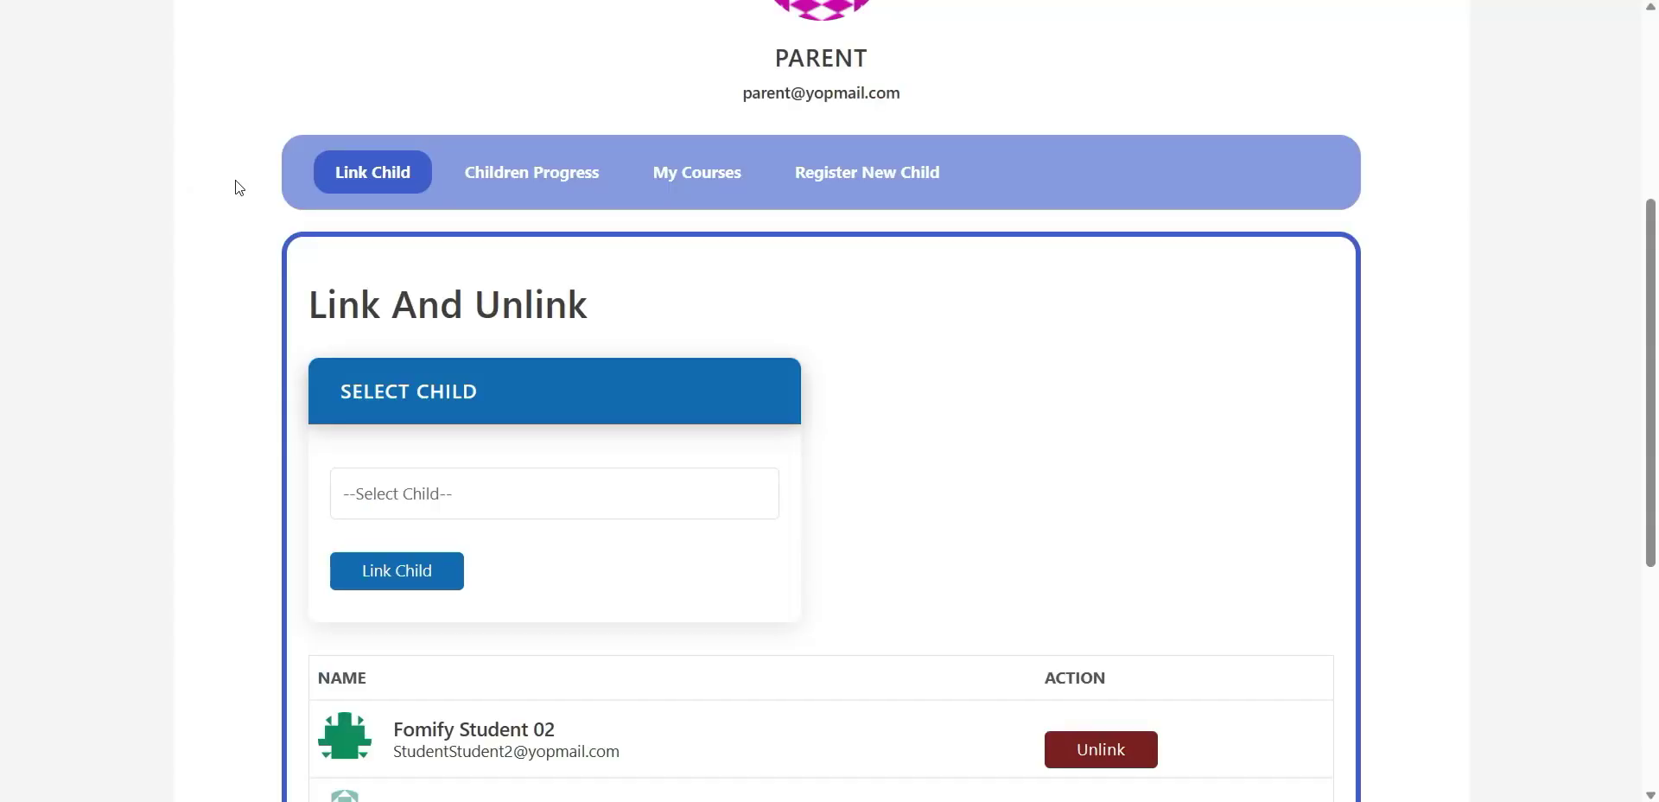
pyautogui.click(508, 188)
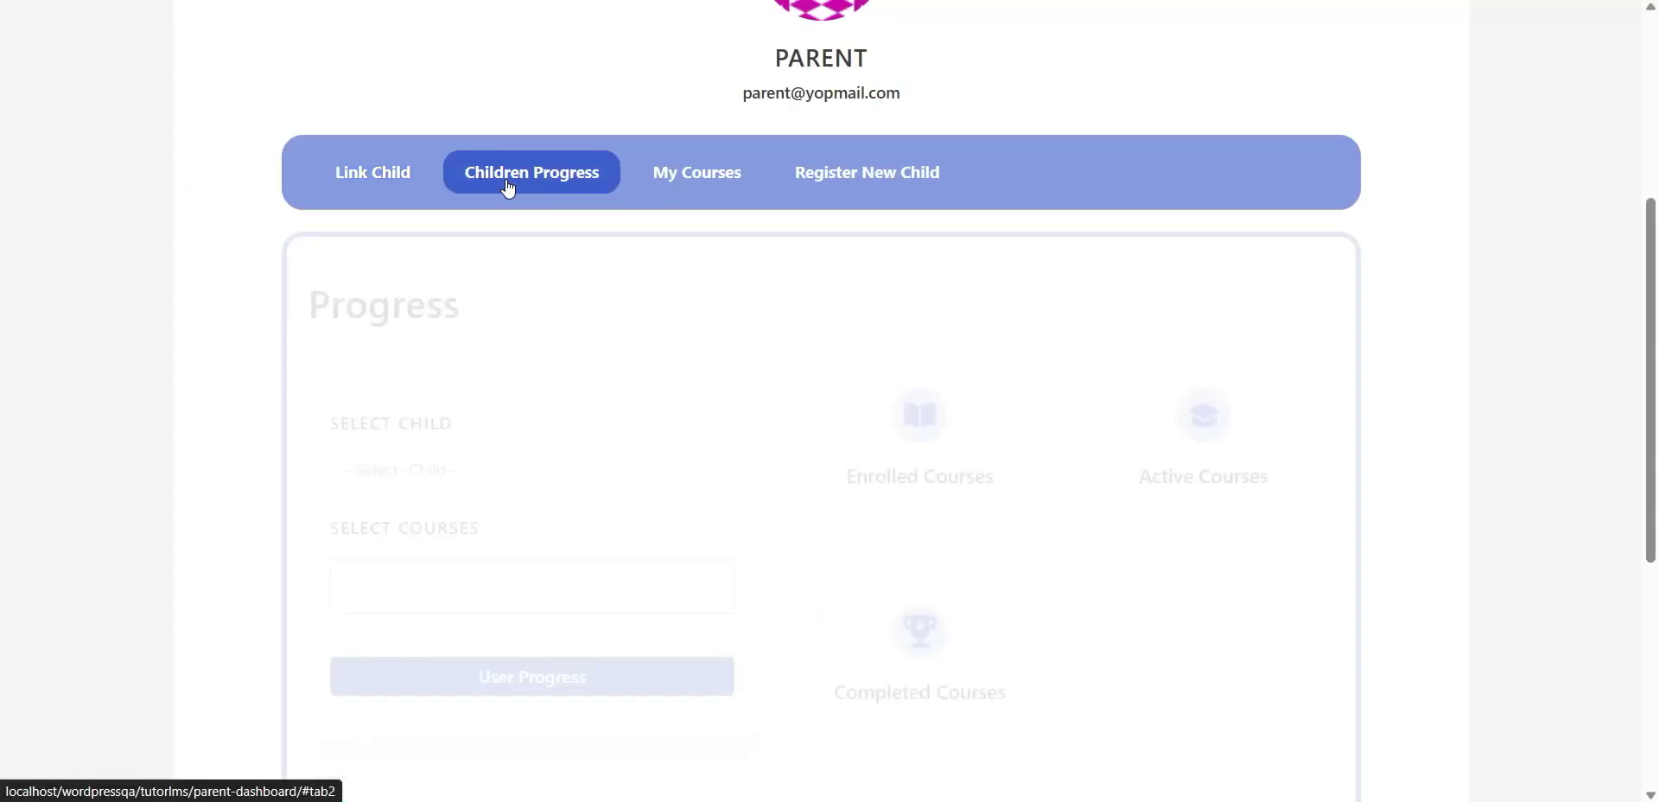
pyautogui.click(861, 184)
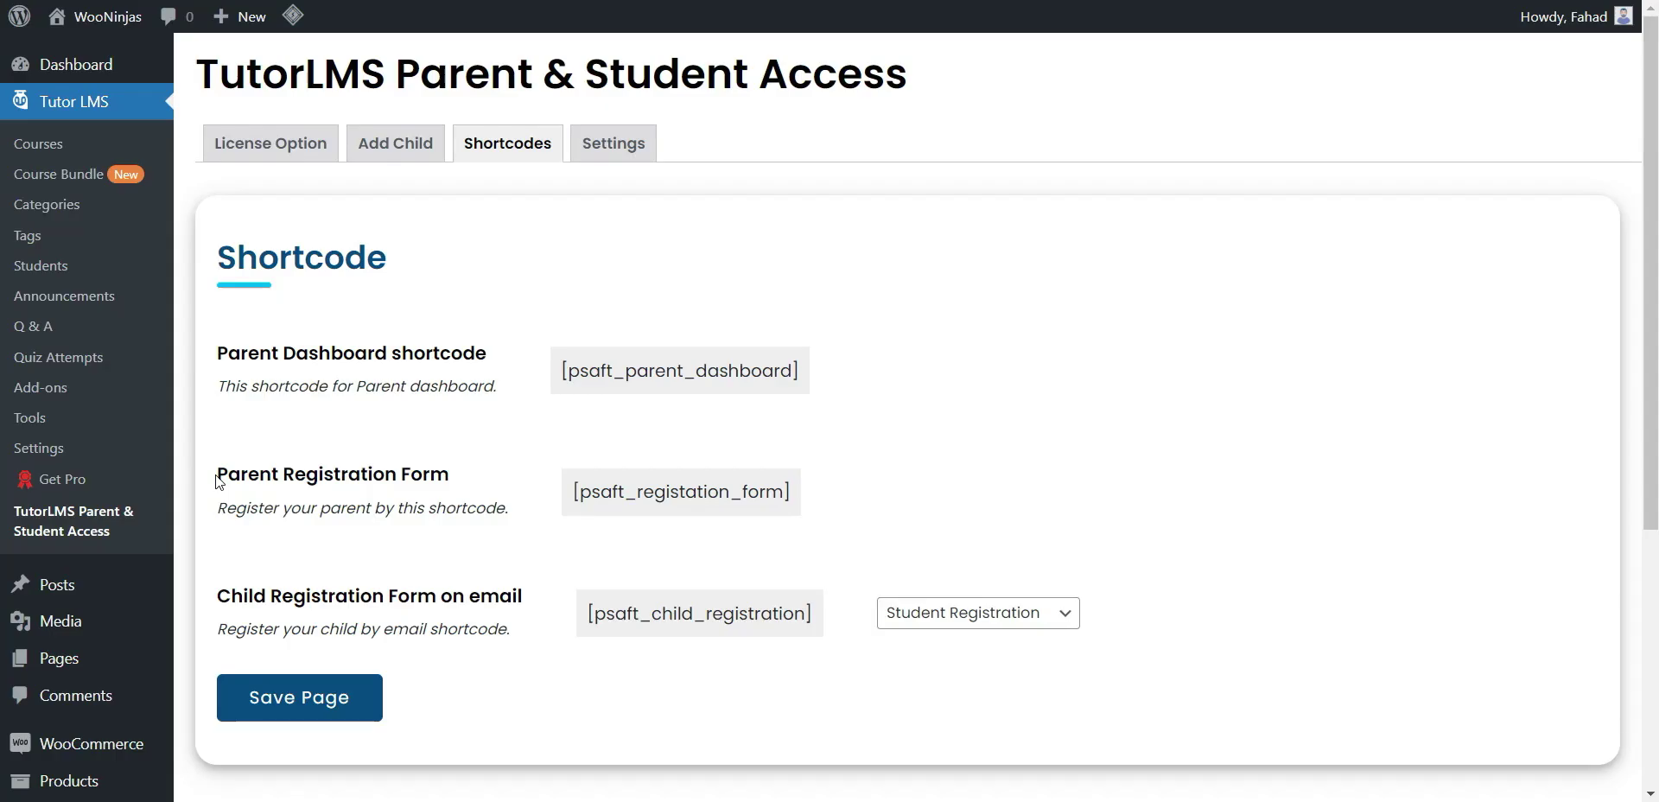
pyautogui.moveTo(217, 473); pyautogui.dragTo(460, 480)
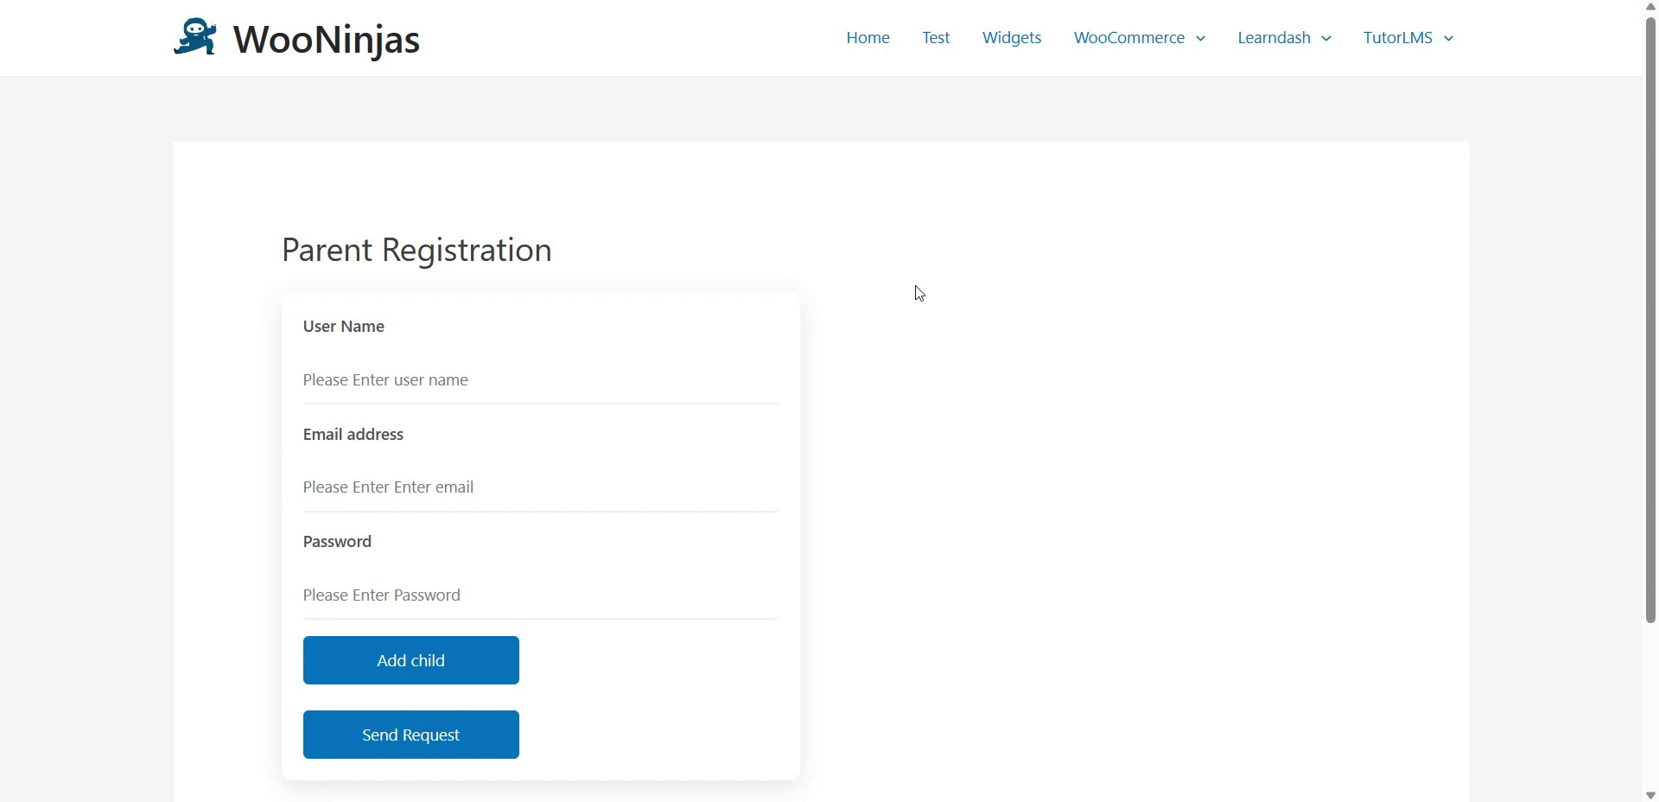
pyautogui.click(484, 671)
pyautogui.scroll(-1, 871, 584)
pyautogui.scroll(-4, 871, 584)
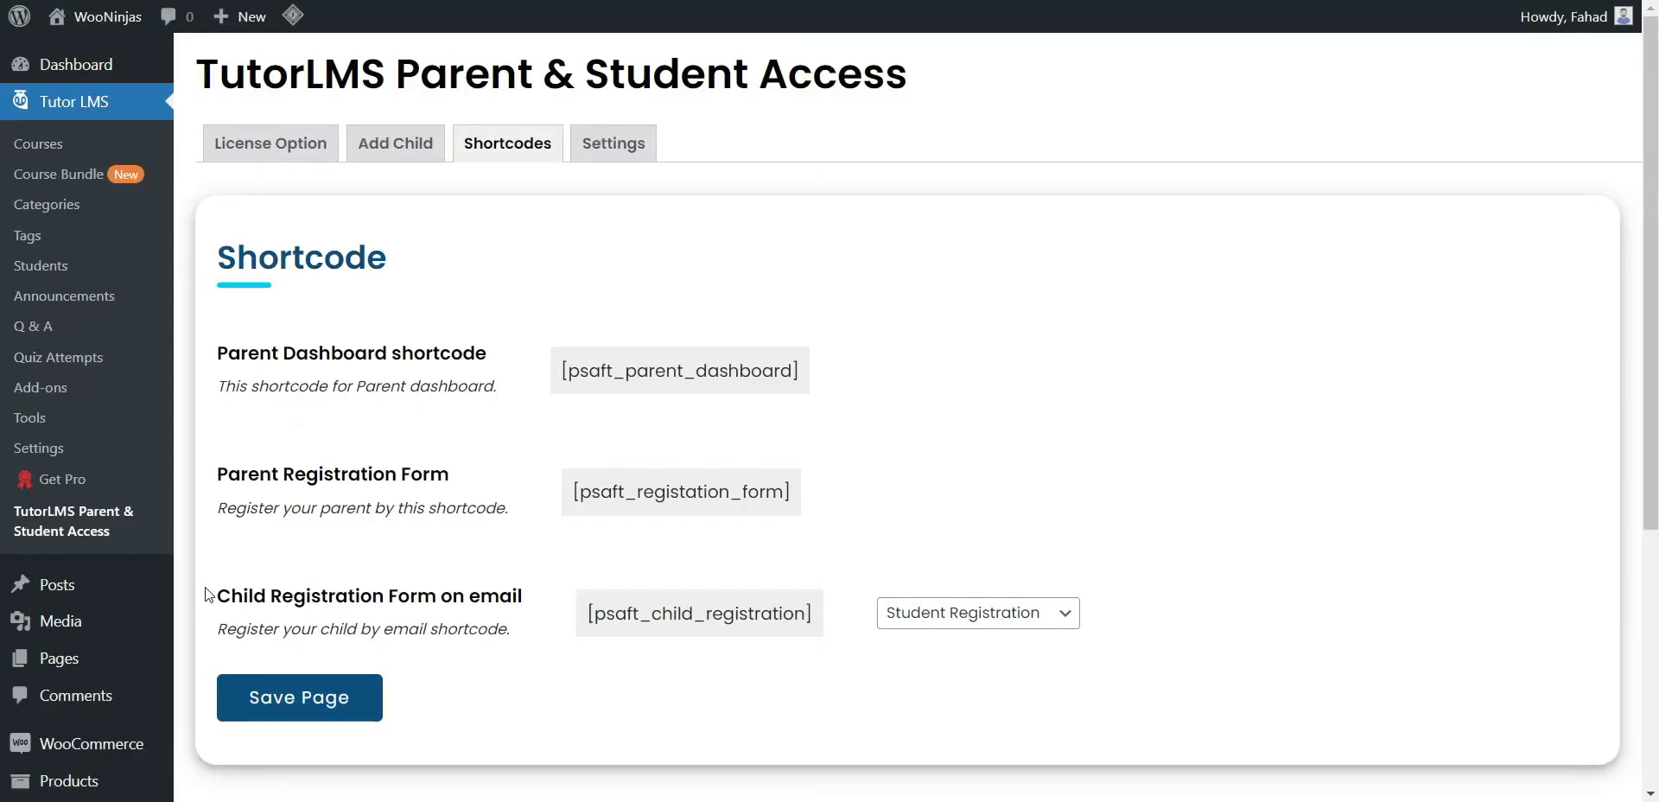
pyautogui.moveTo(211, 596); pyautogui.dragTo(531, 595)
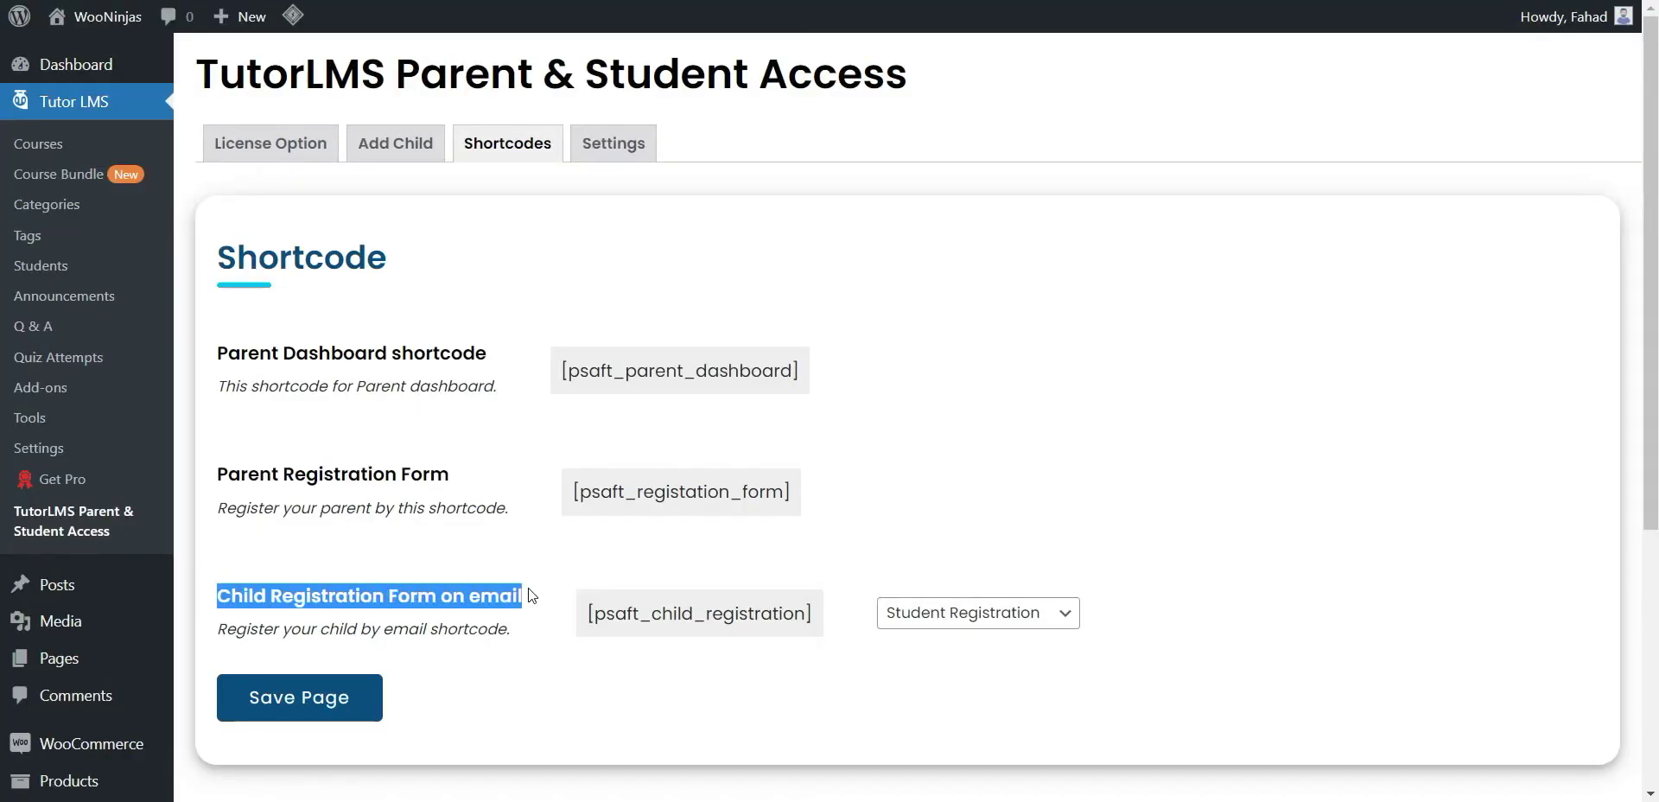
# - Review the Student Registration page's name, username, e-mail, password and terms fields
pyautogui.click(565, 584)
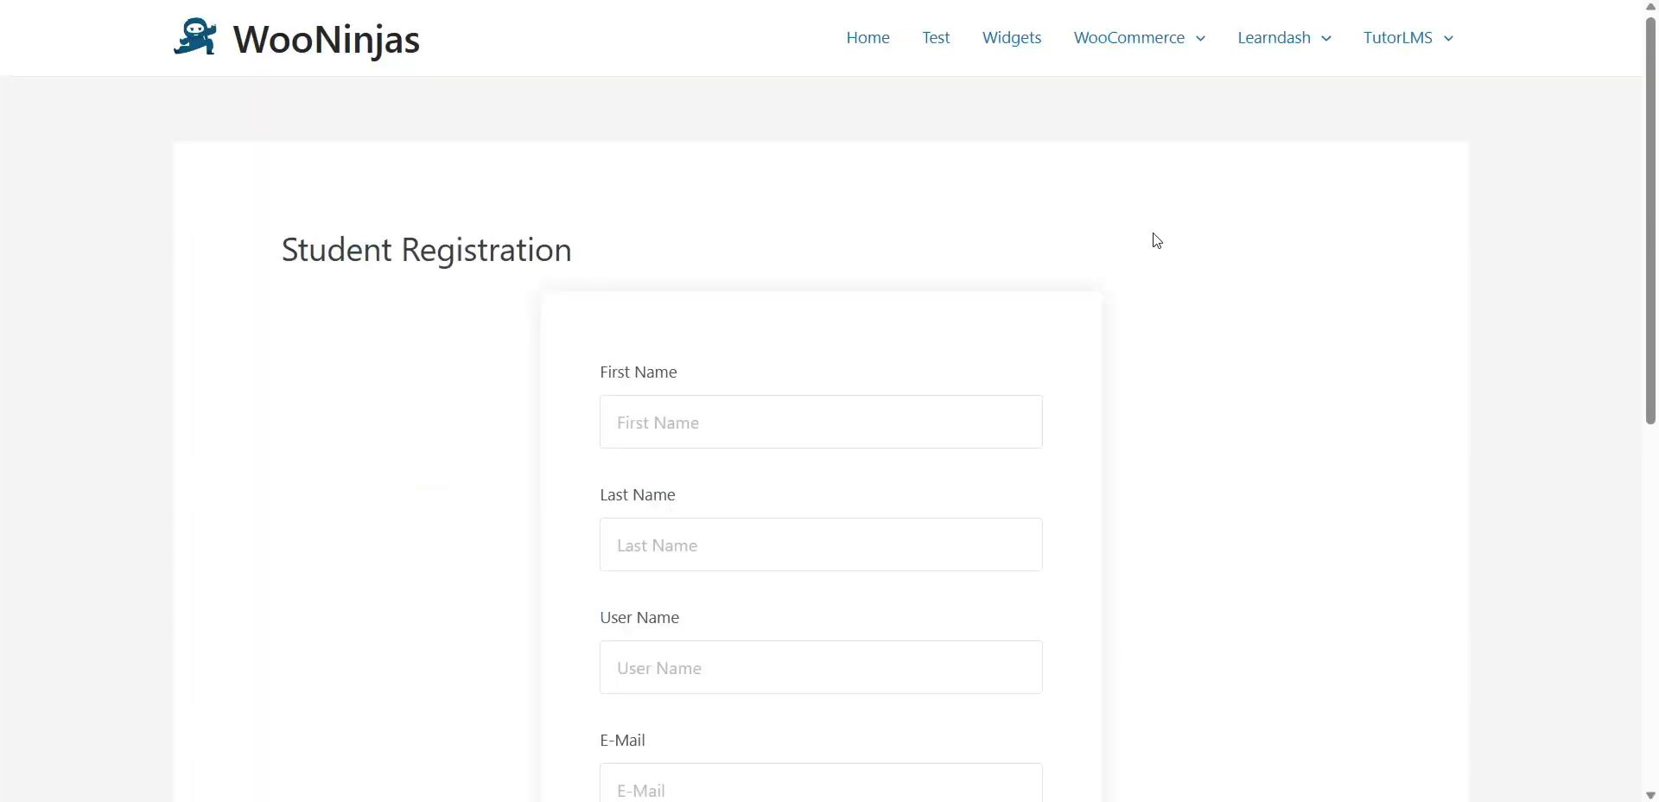
pyautogui.scroll(-4, 1179, 249)
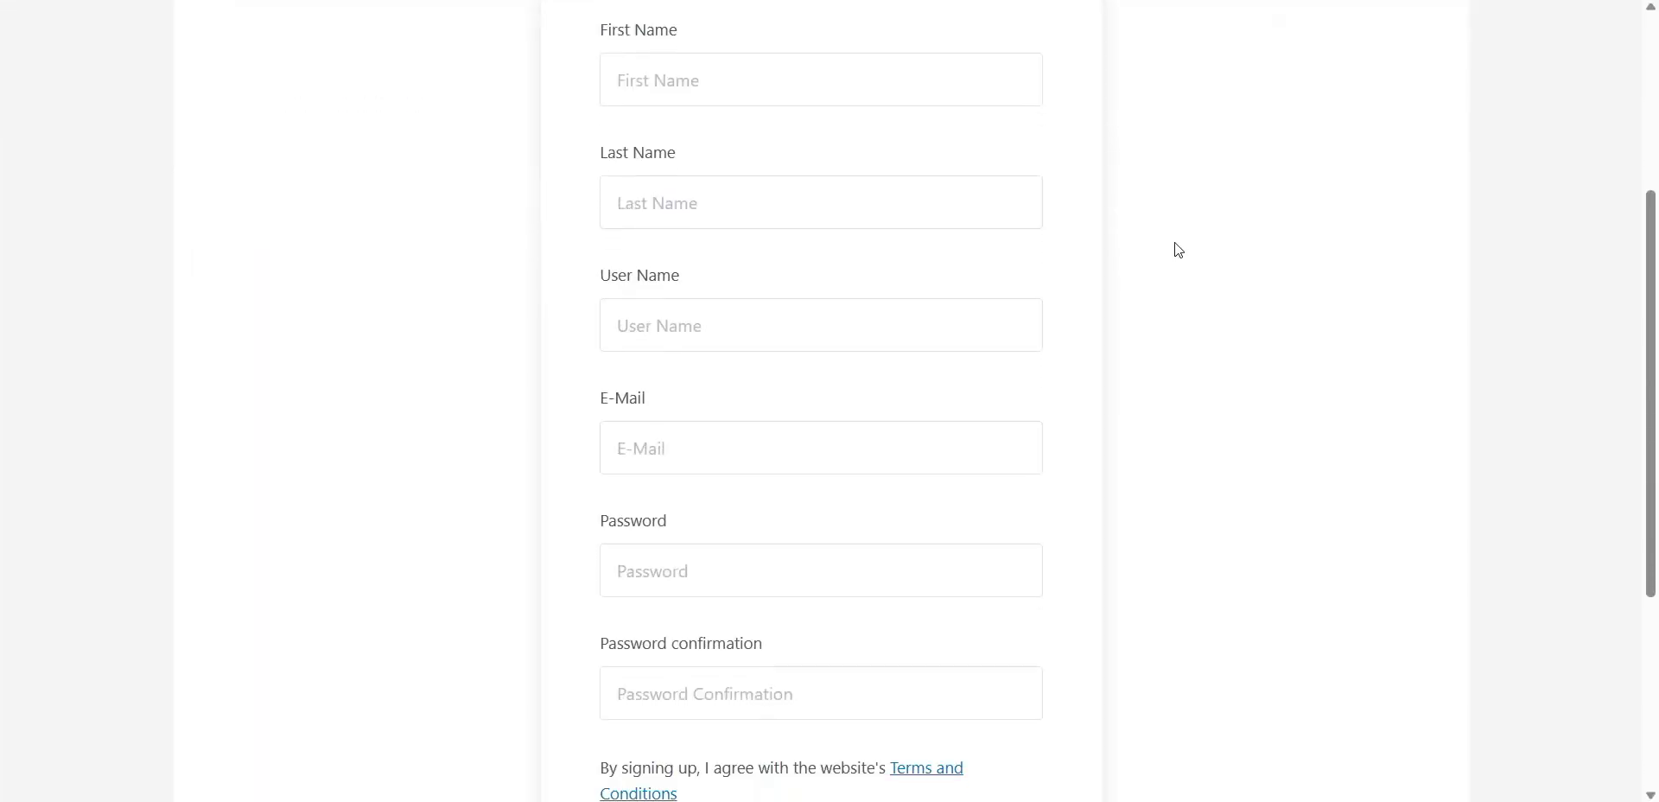
pyautogui.scroll(-2, 1179, 249)
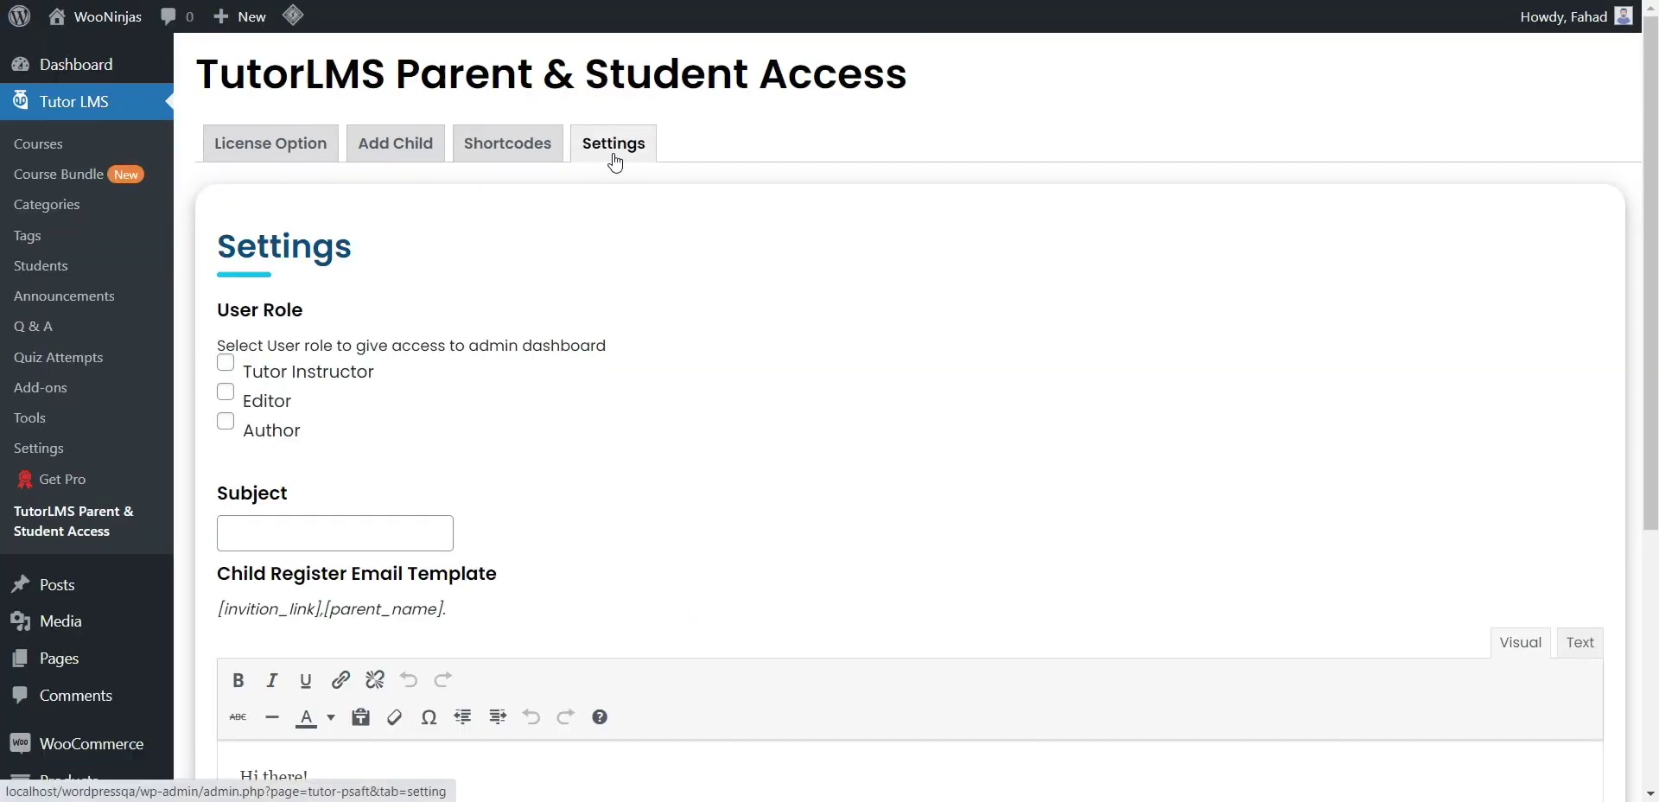
# - Restrict parent dashboard access to the Tutor Instructor role only
pyautogui.click(225, 421)
pyautogui.click(225, 395)
pyautogui.click(225, 363)
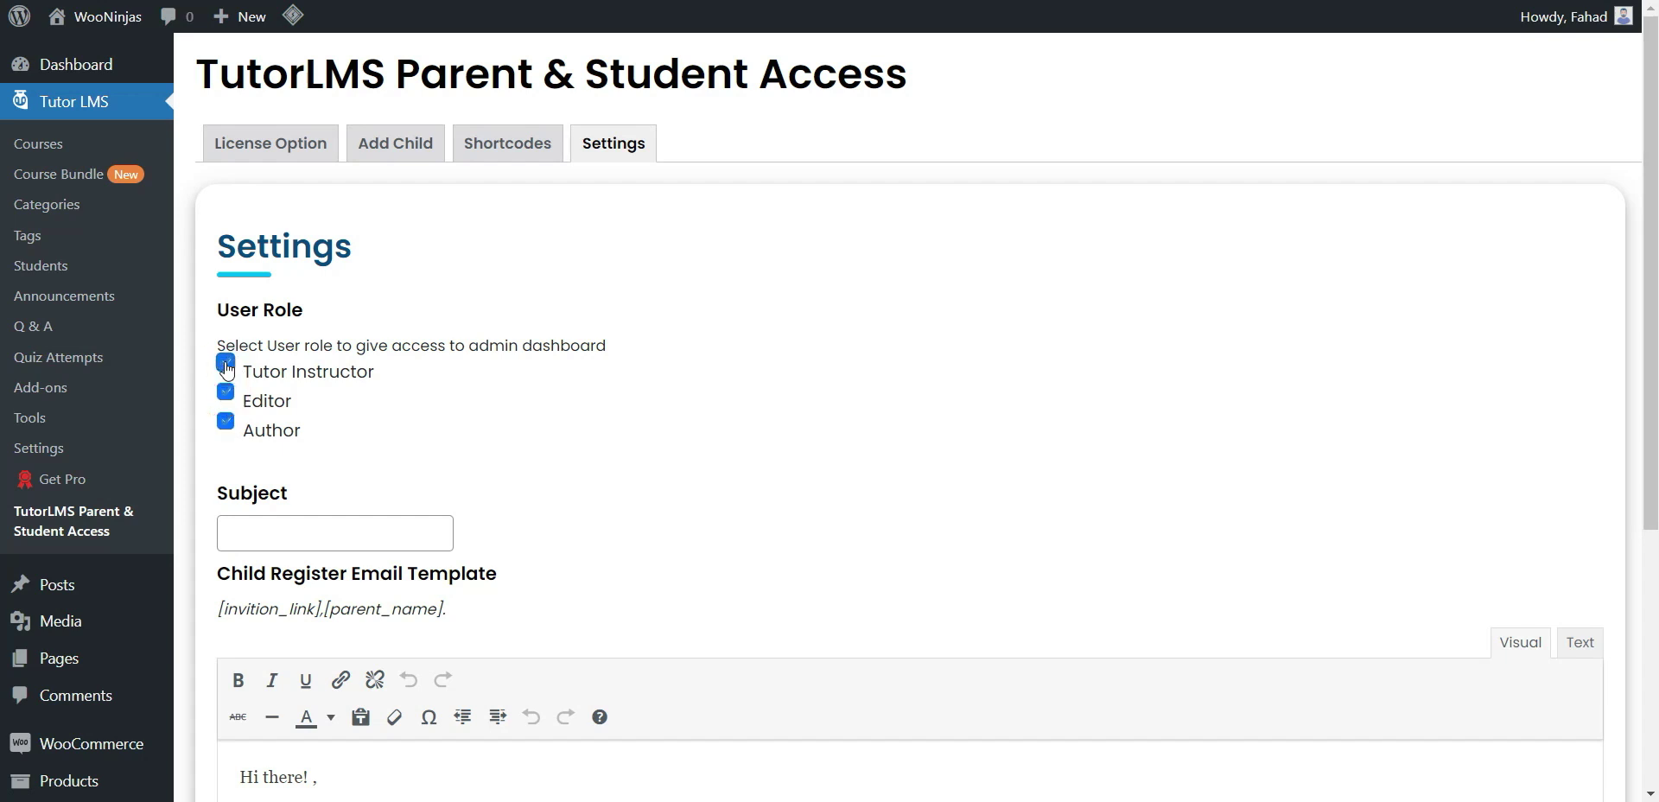
pyautogui.click(226, 393)
pyautogui.click(225, 422)
pyautogui.click(223, 394)
pyautogui.click(223, 394)
# - Review the email Subject and template body, then save the settings with Update
pyautogui.scroll(-2, 333, 396)
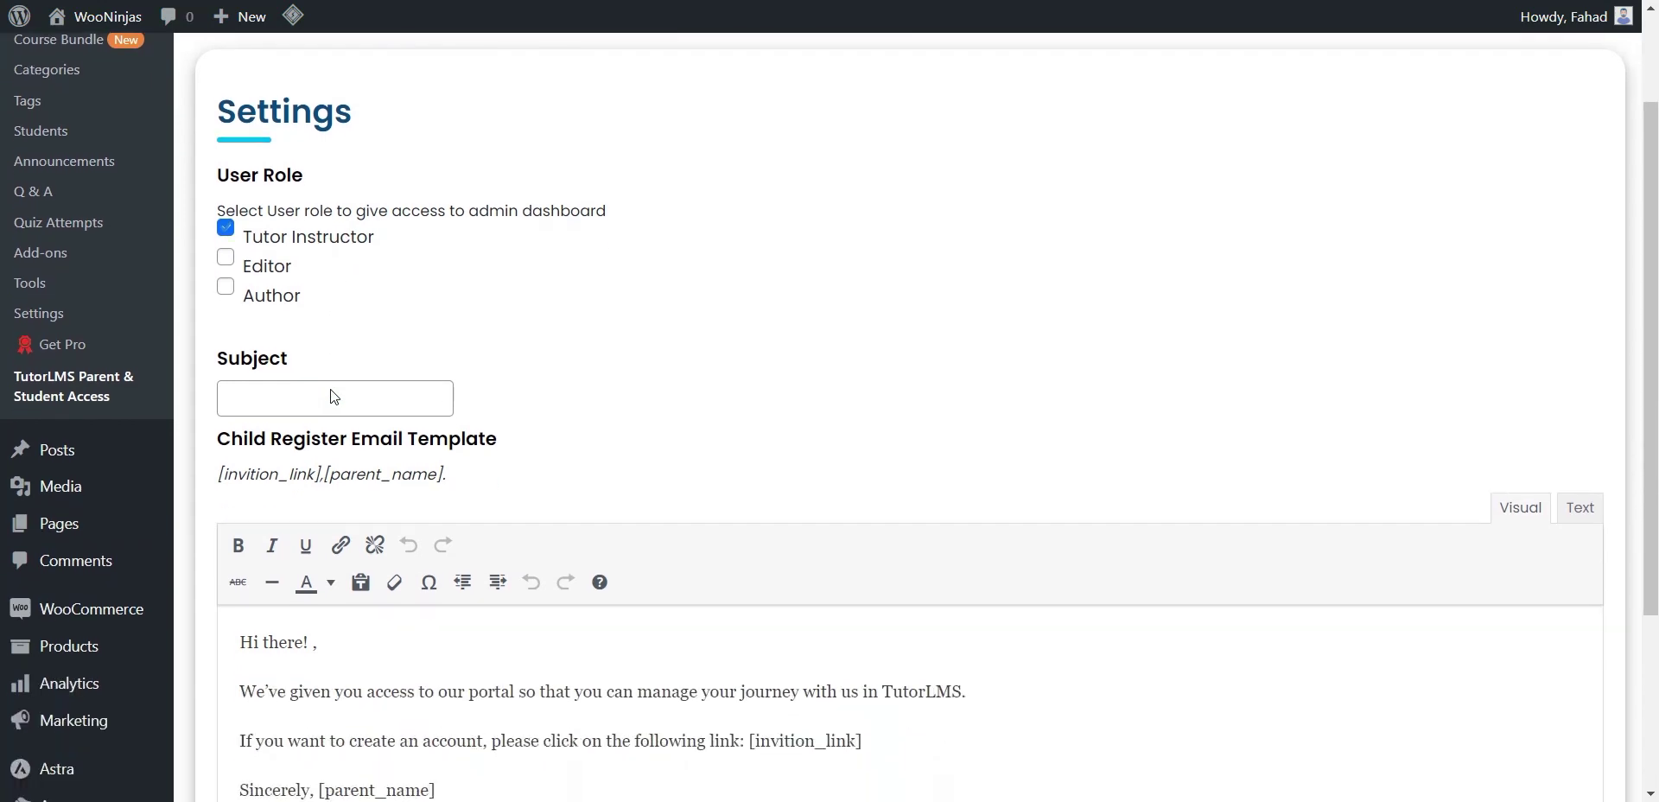
pyautogui.click(244, 379)
pyautogui.click(244, 378)
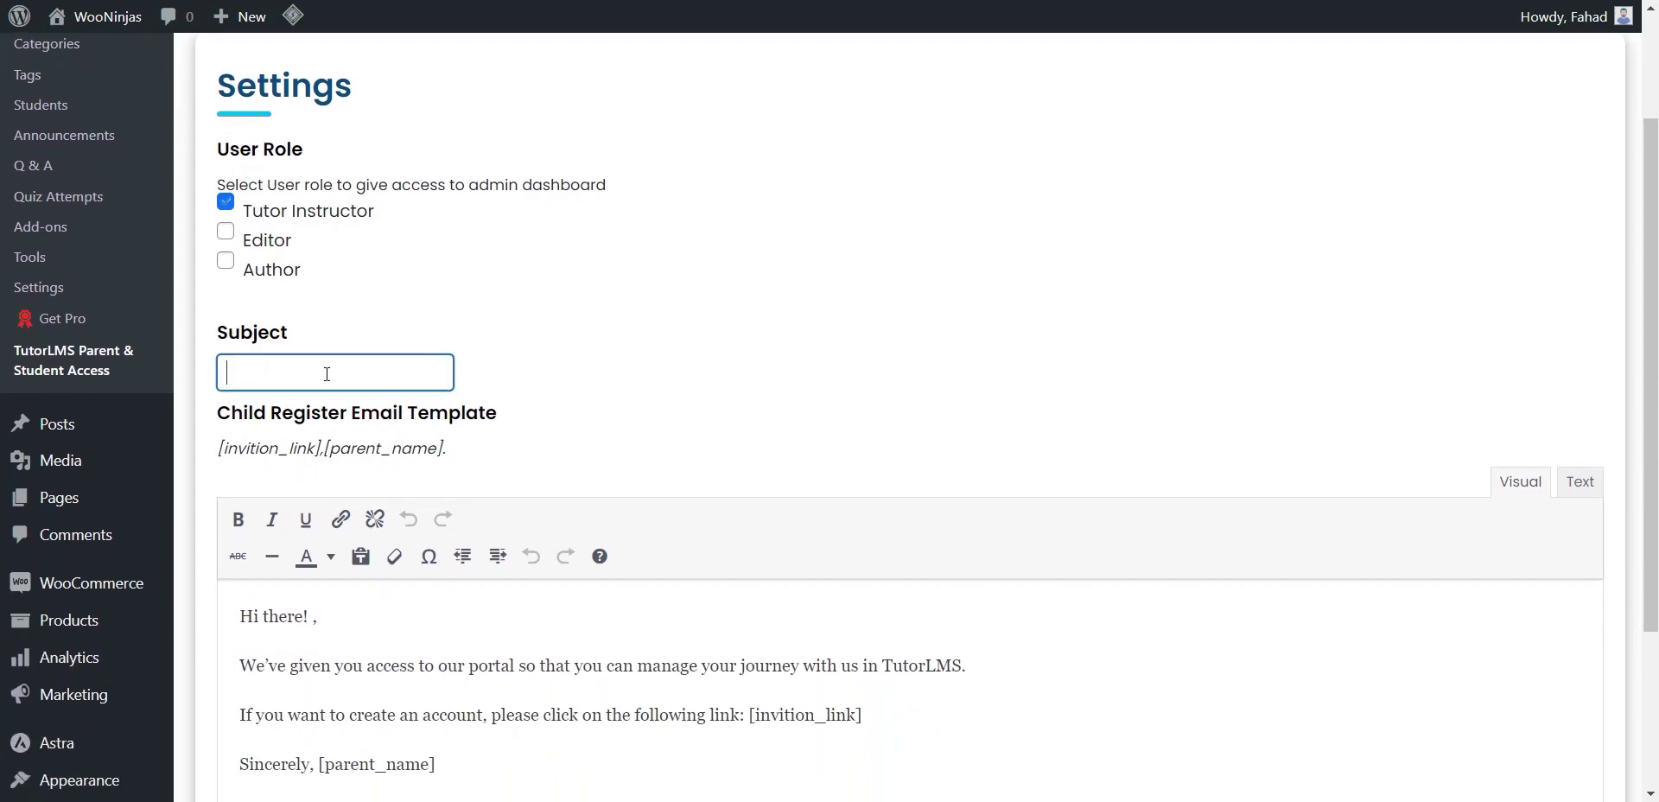
pyautogui.click(497, 378)
pyautogui.scroll(-2, 497, 378)
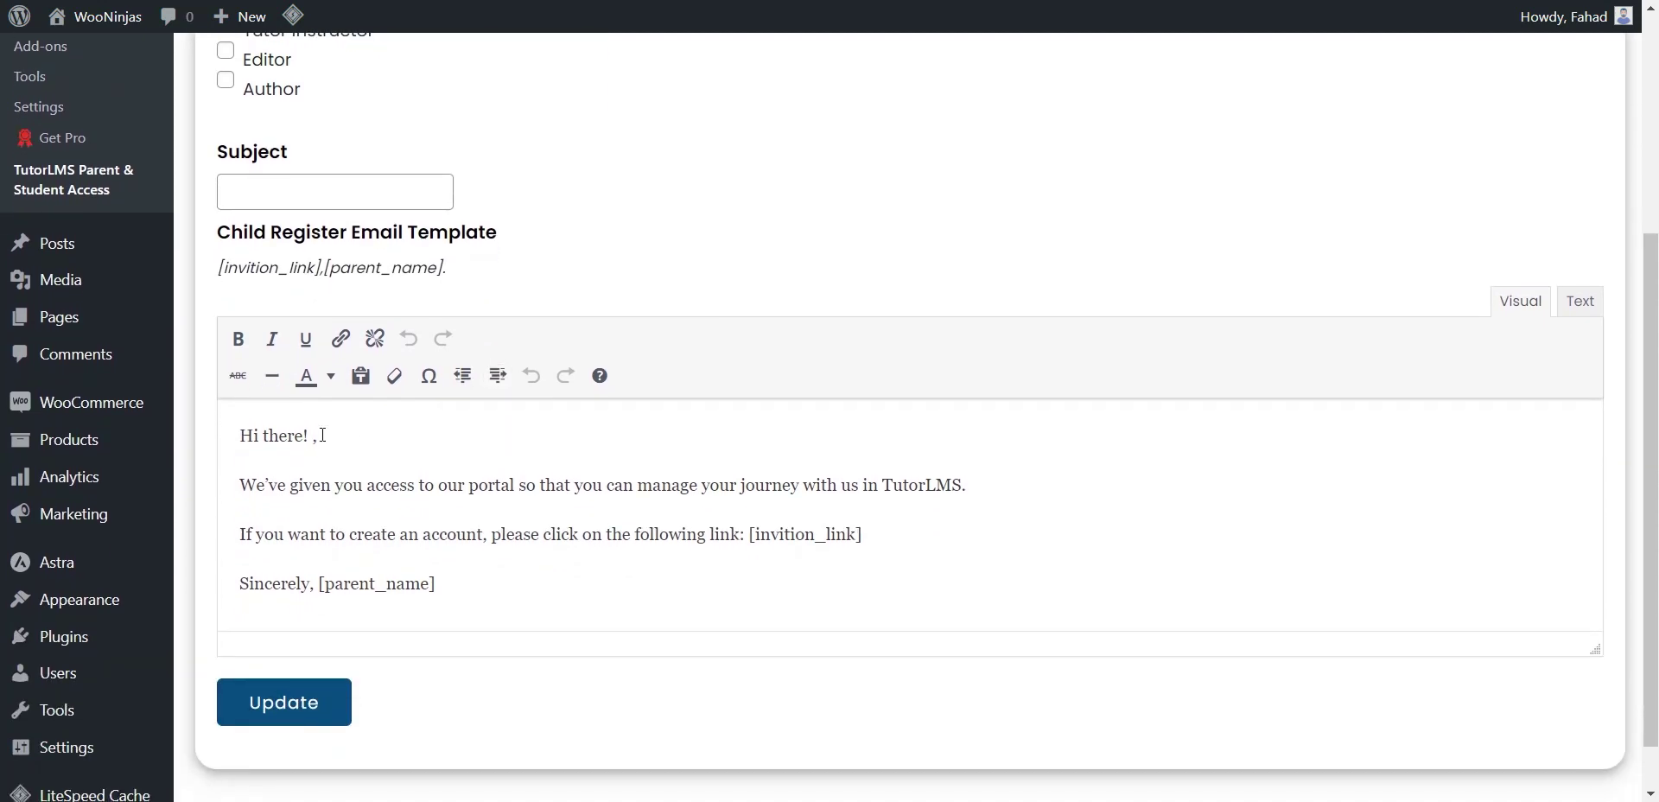
pyautogui.moveTo(486, 589); pyautogui.dragTo(232, 435)
pyautogui.click(494, 591)
pyautogui.click(285, 702)
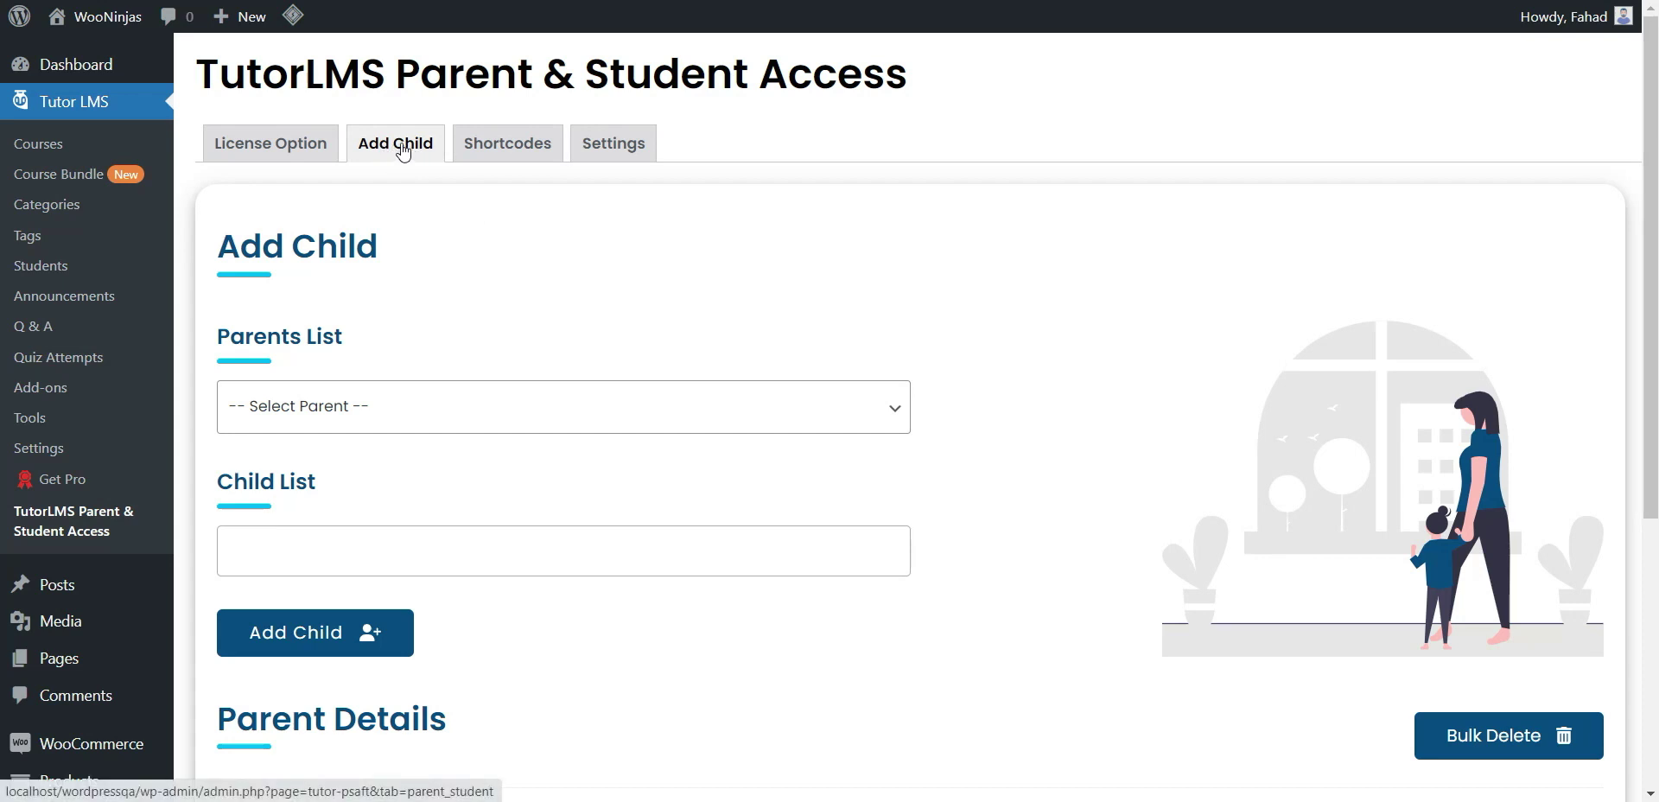
# - Add the third listed student as the Parent account's child and review Parent Details
pyautogui.click(631, 402)
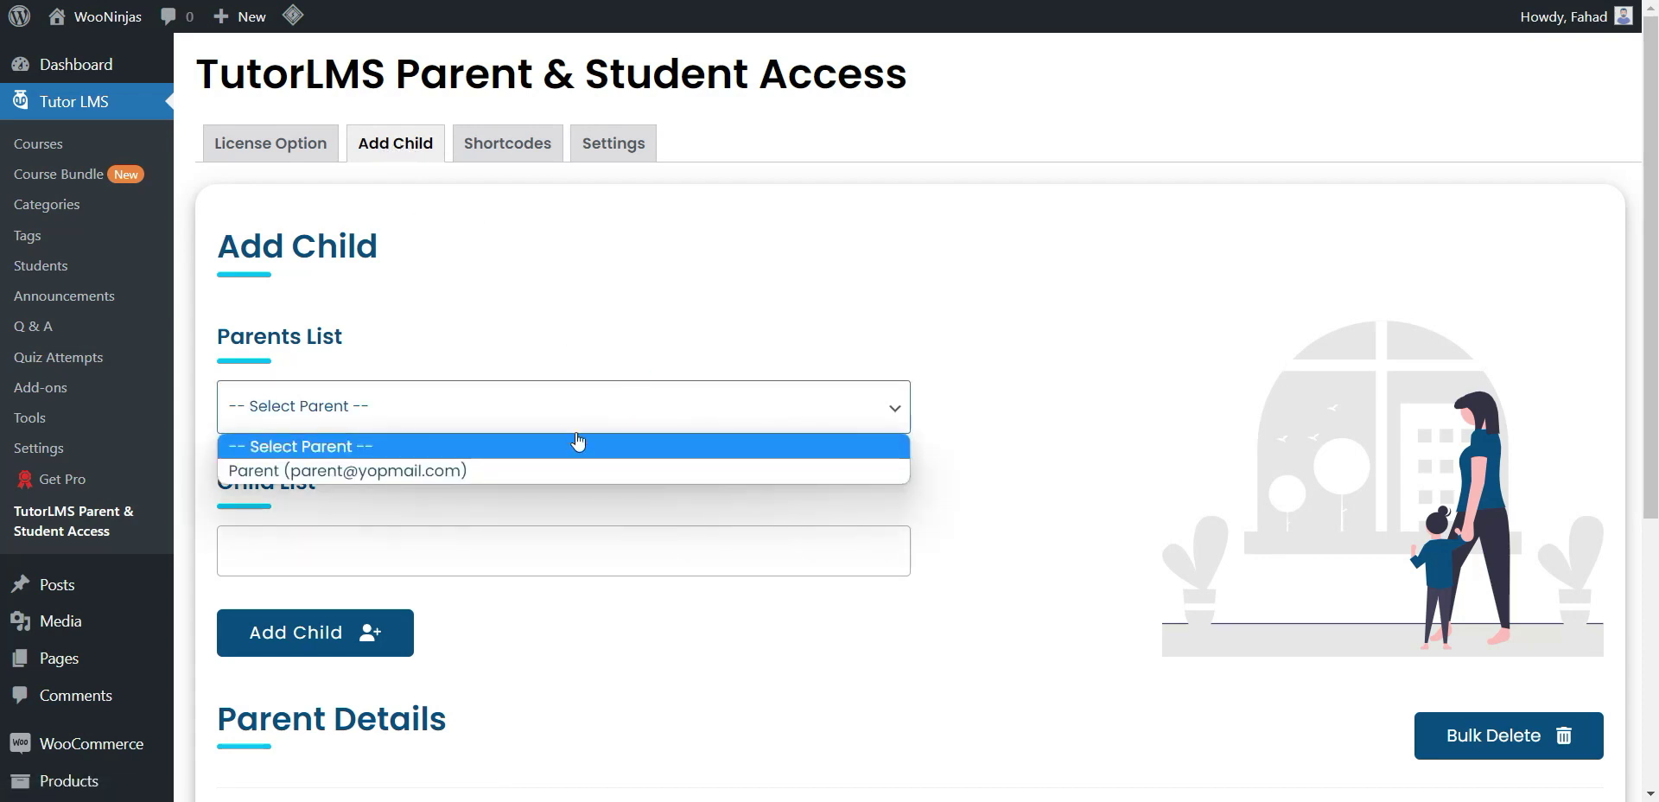
pyautogui.click(489, 474)
pyautogui.click(572, 557)
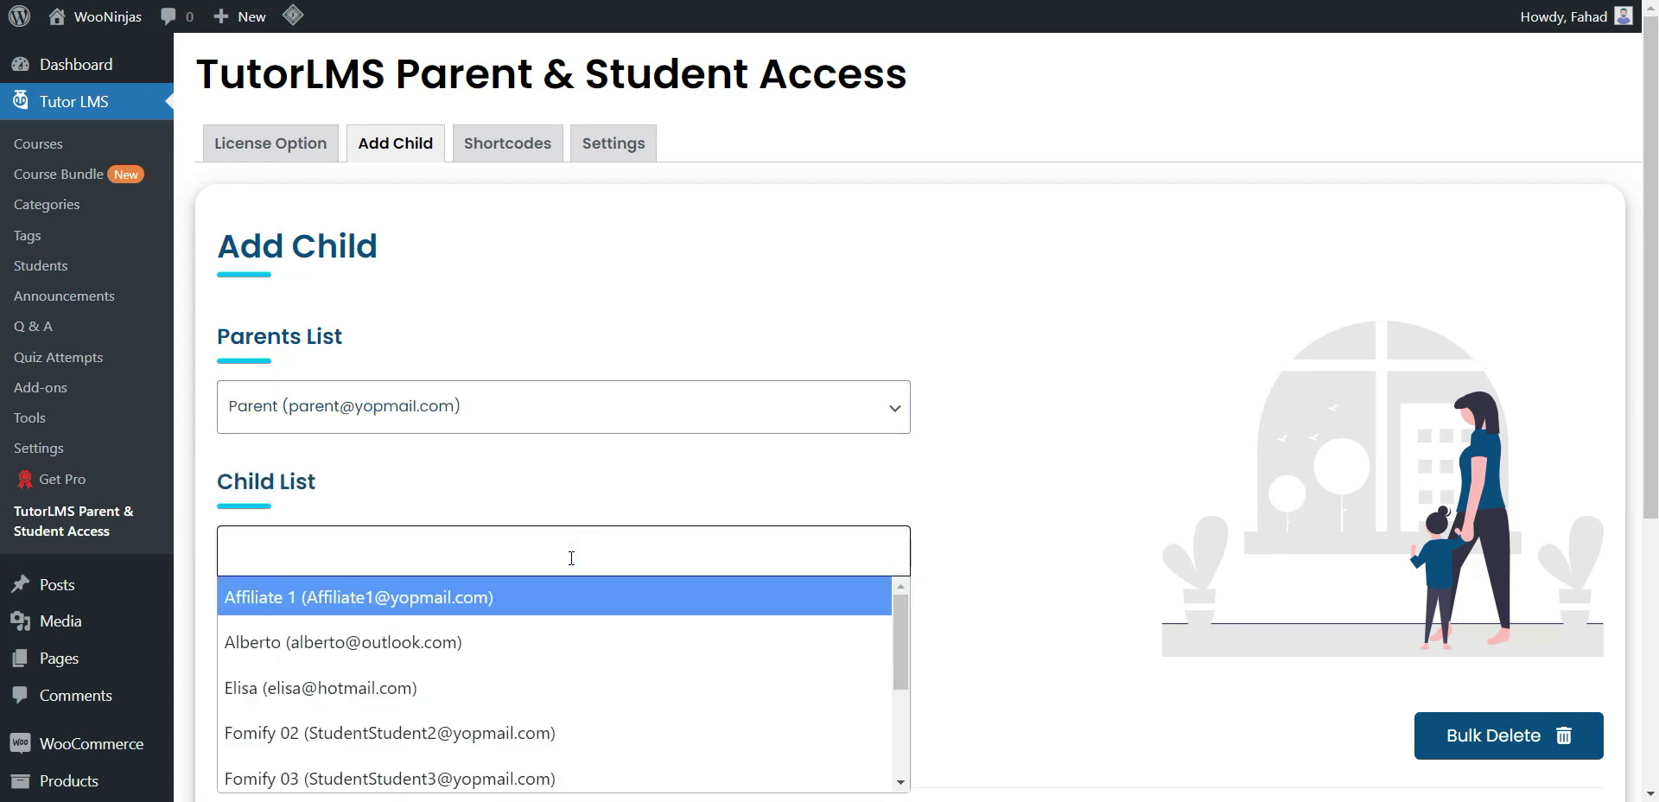
pyautogui.click(517, 692)
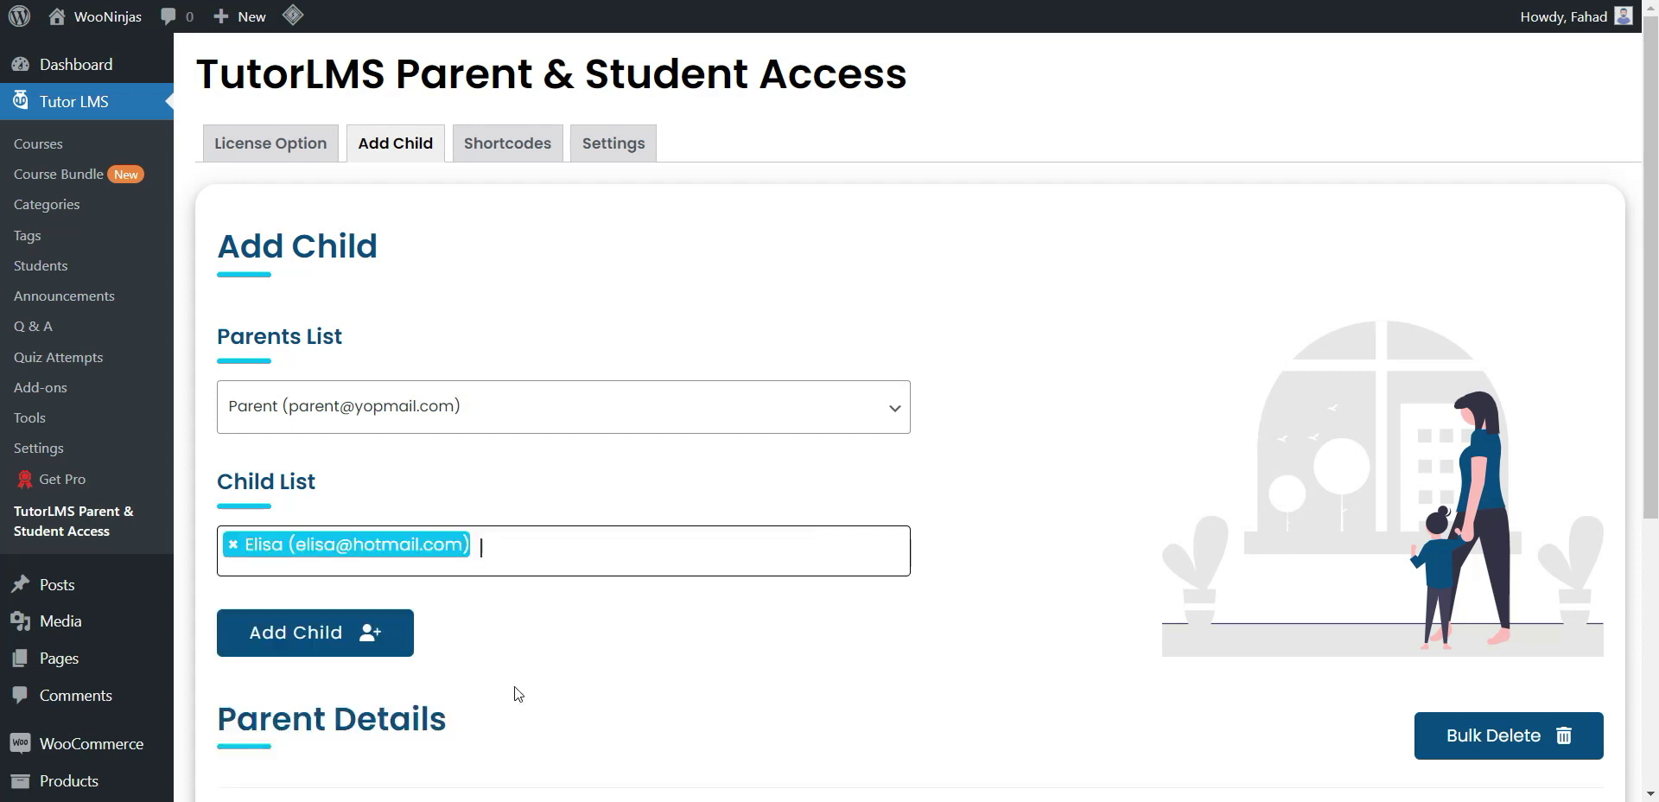
pyautogui.scroll(-2, 700, 648)
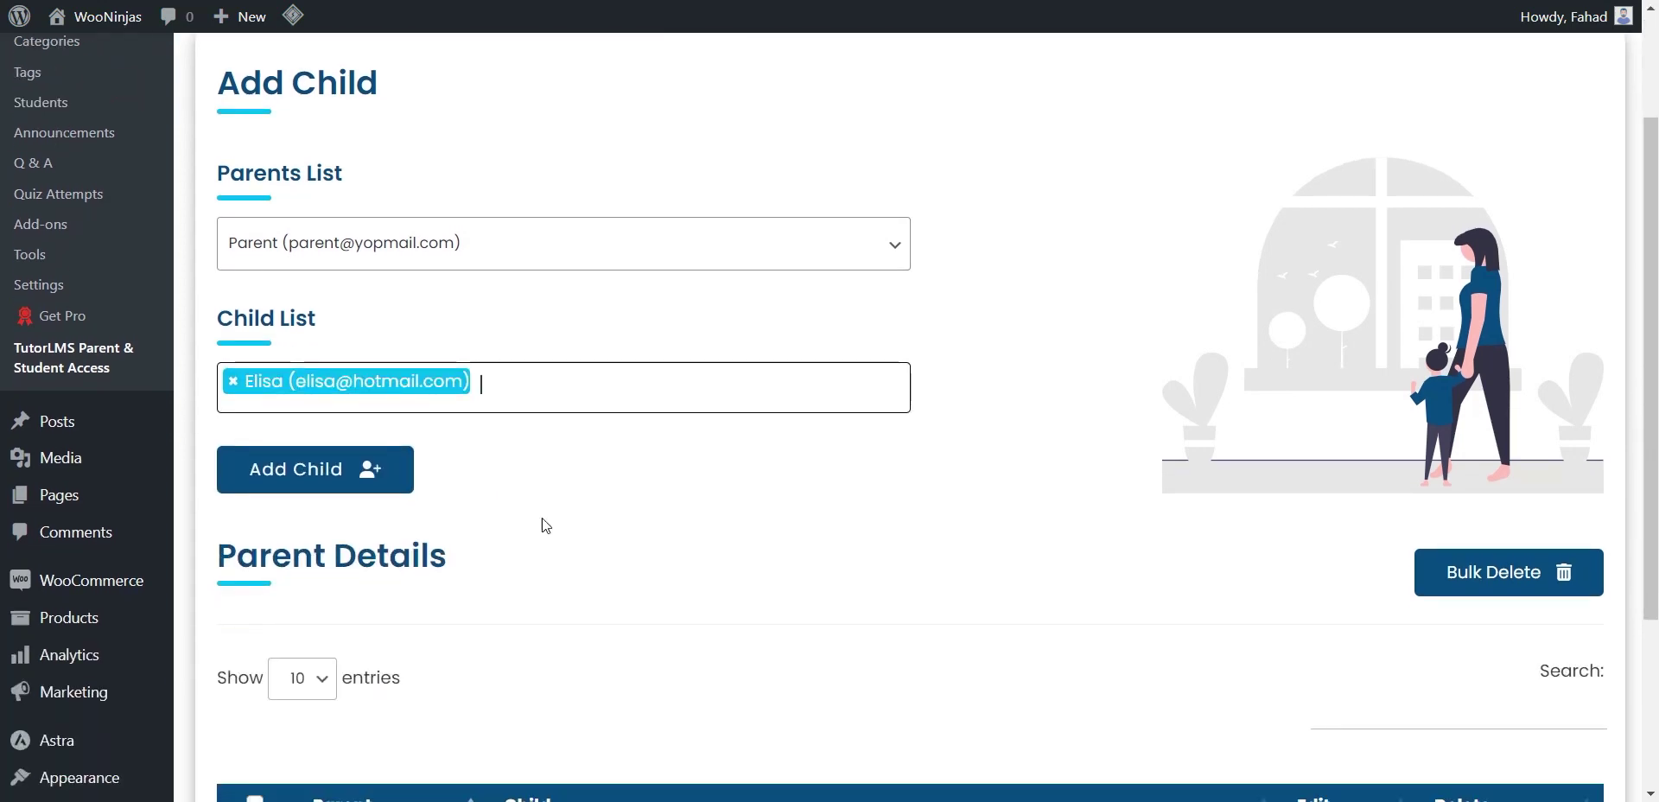
pyautogui.click(322, 474)
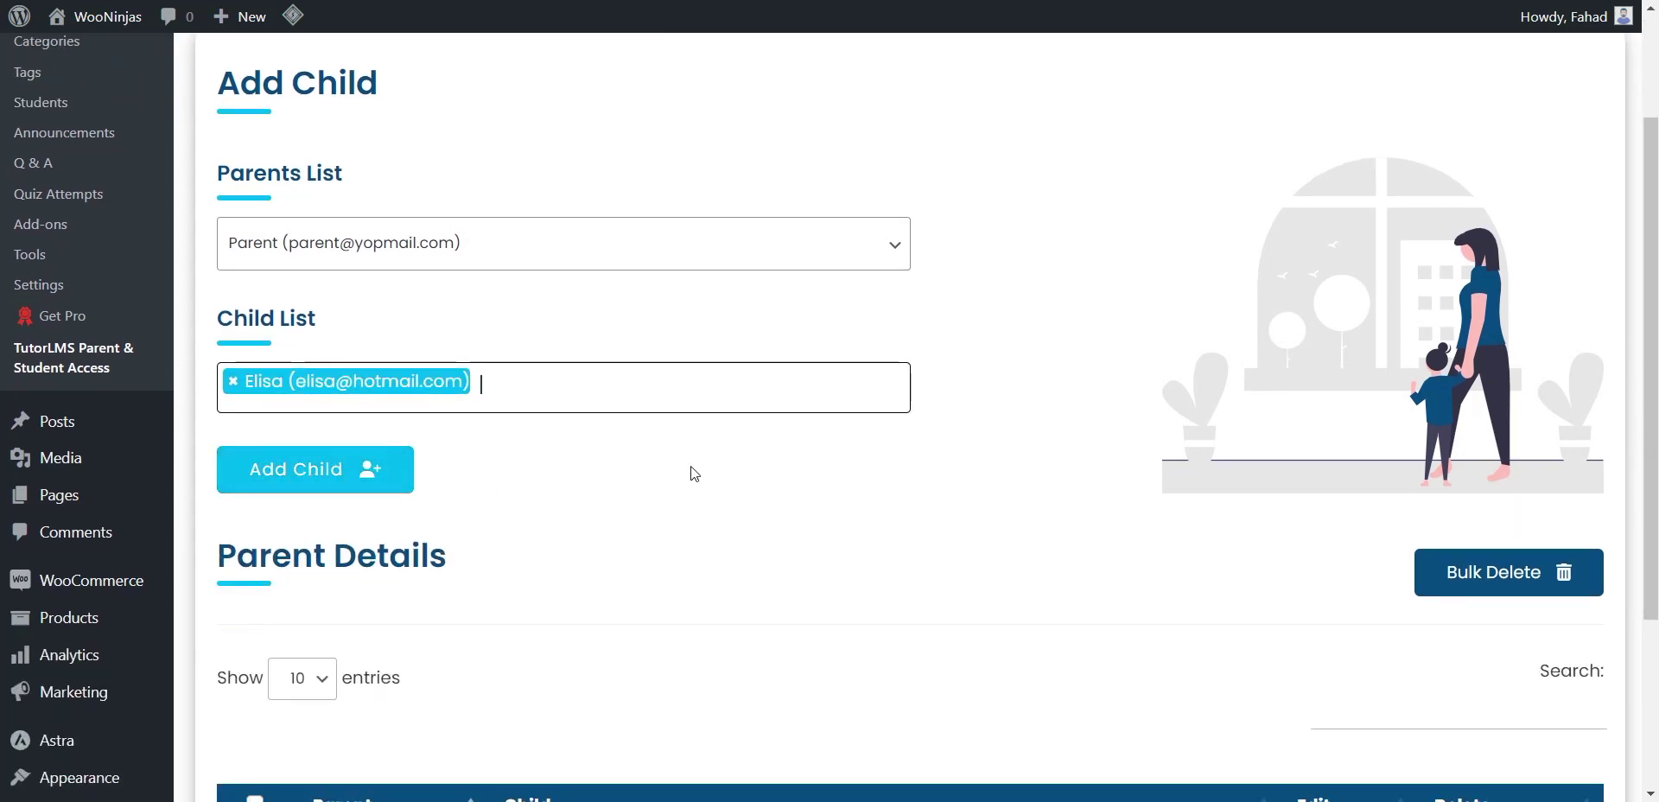
pyautogui.scroll(-3, 794, 481)
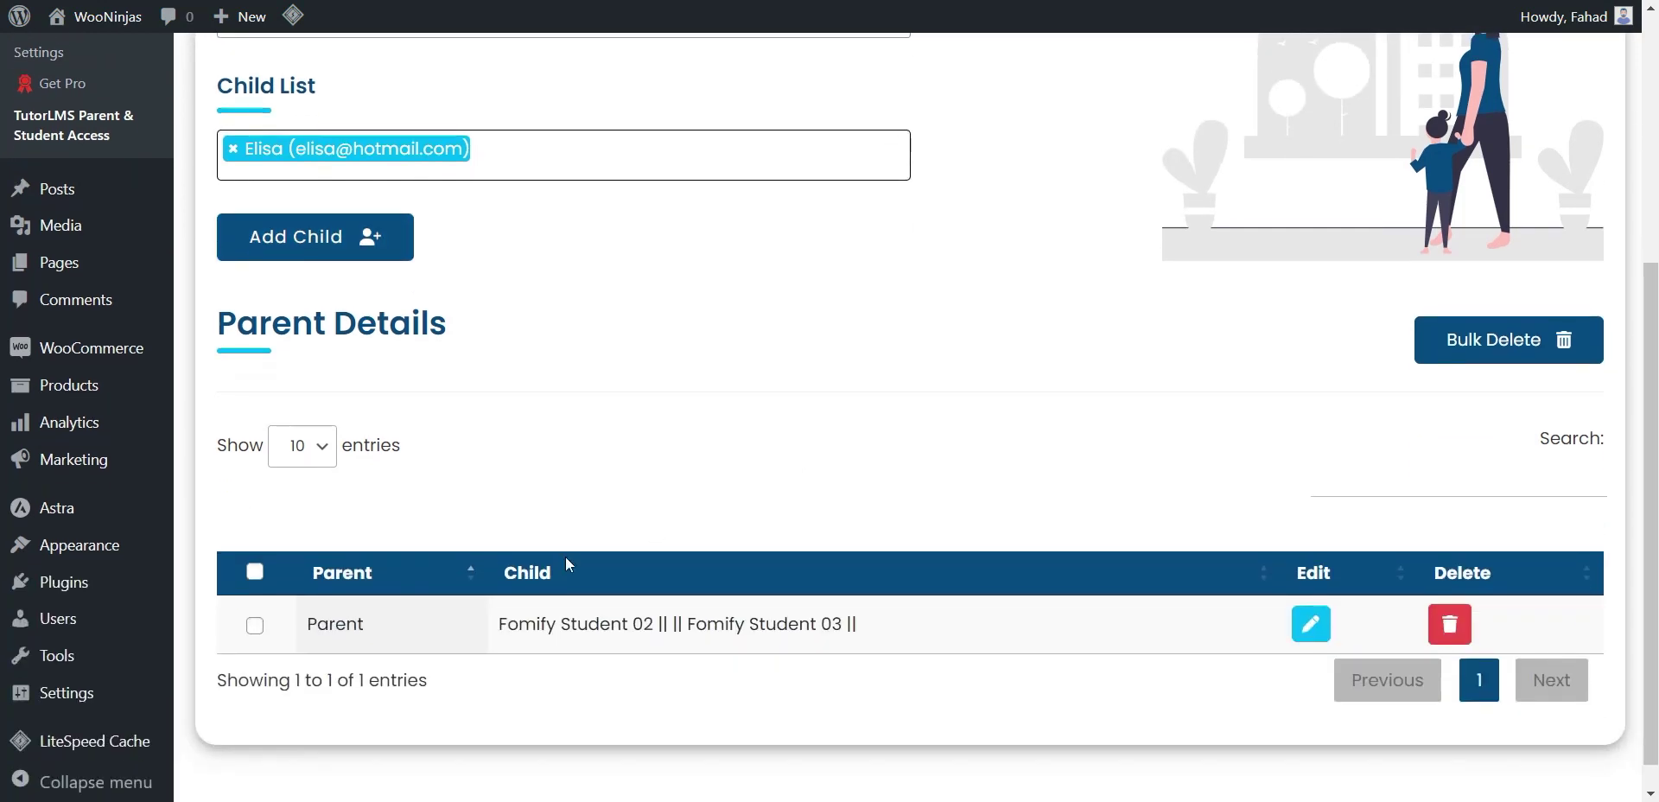
pyautogui.click(1310, 631)
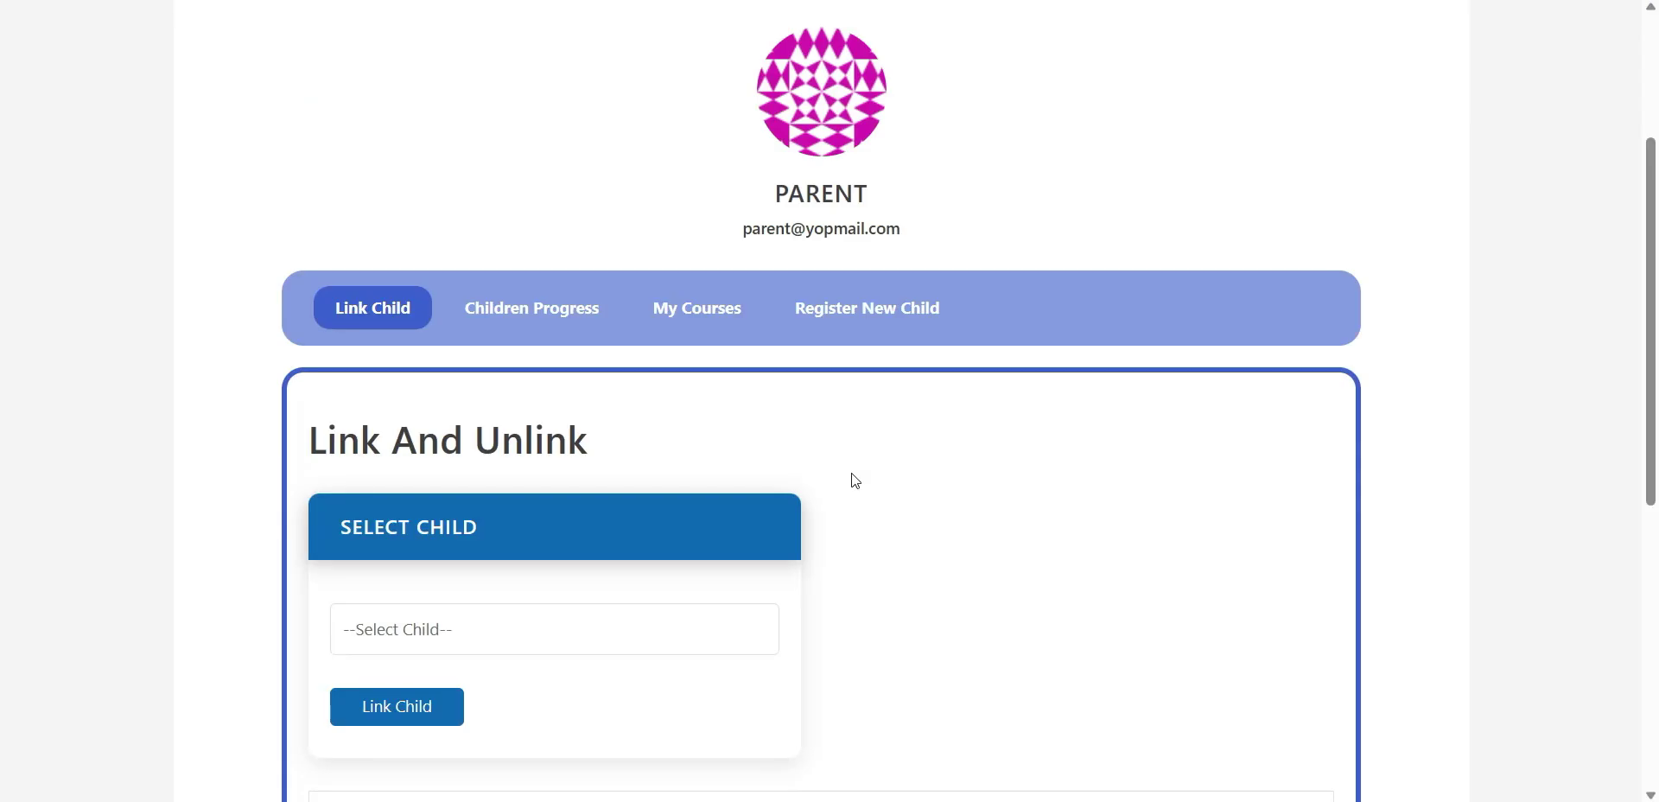
# - Choose the student to link in the Select Child dropdown and scroll down the dashboard
pyautogui.click(522, 624)
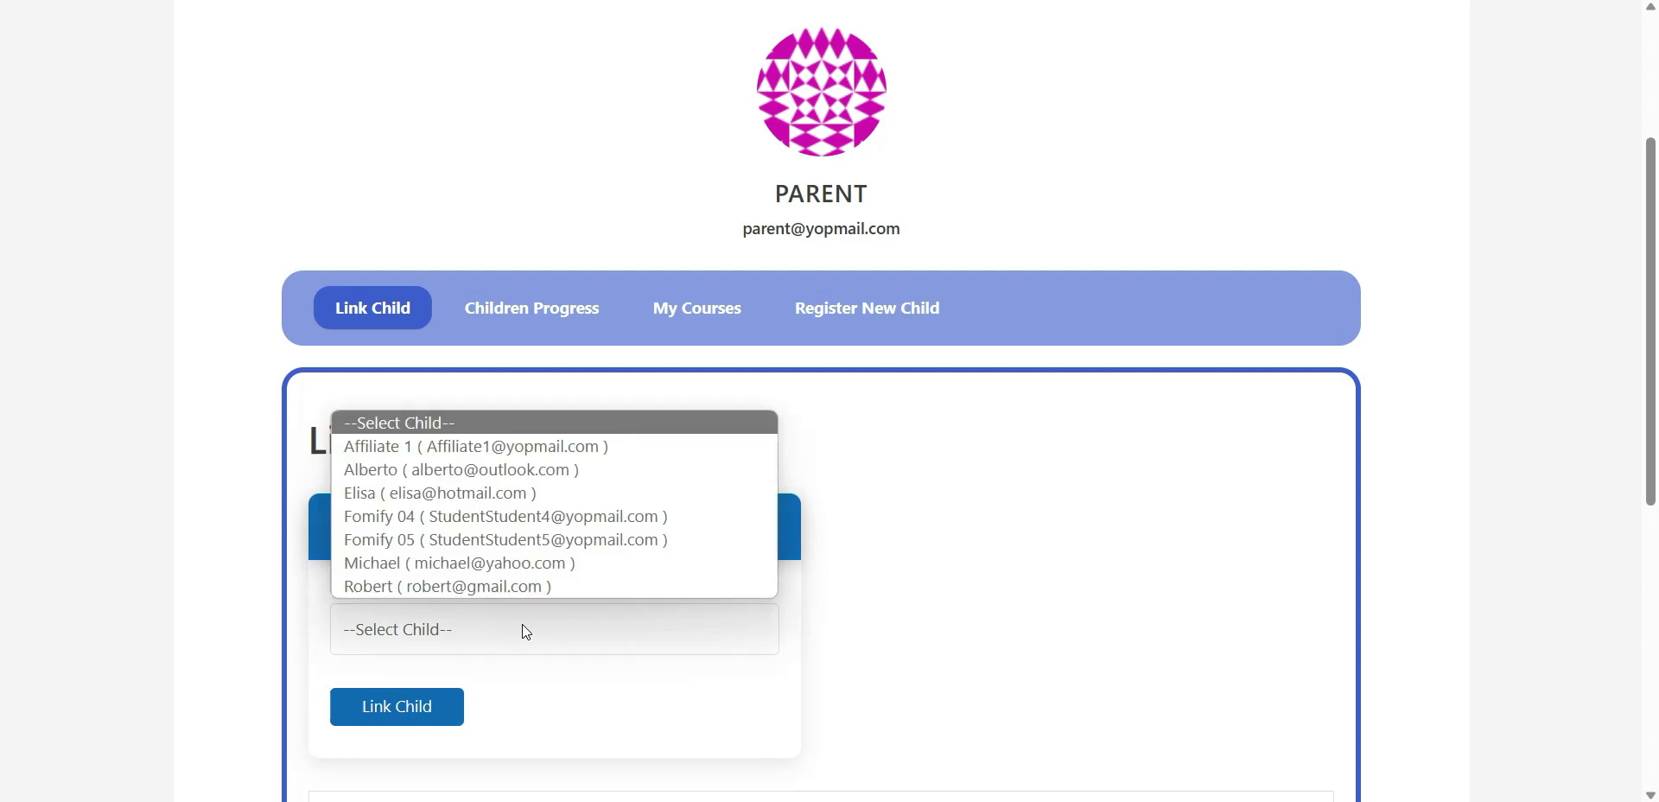
pyautogui.click(481, 491)
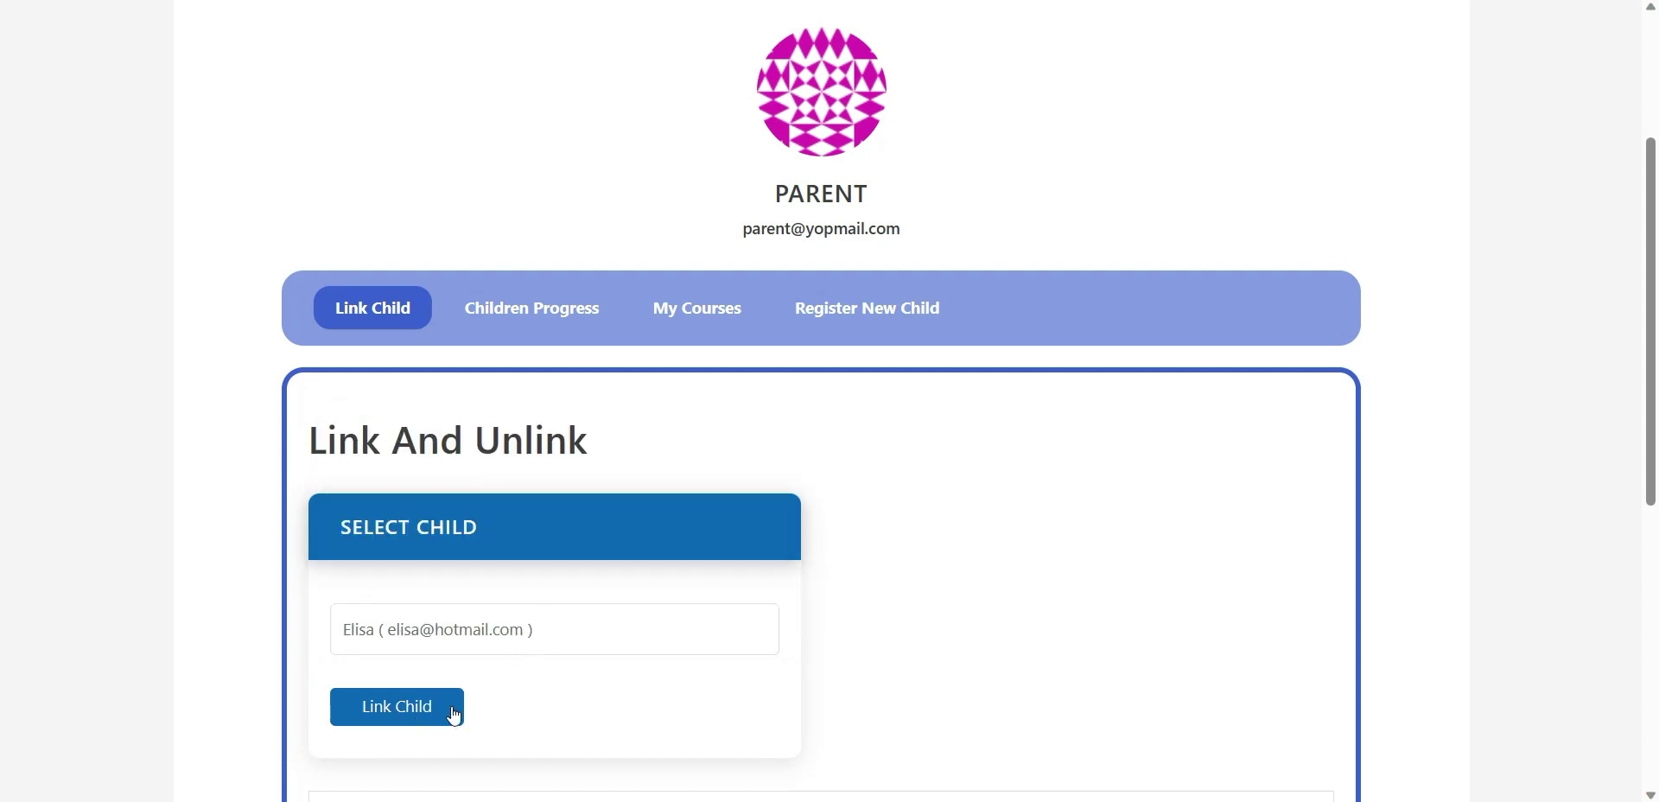
pyautogui.scroll(-2, 552, 715)
pyautogui.scroll(-3, 551, 715)
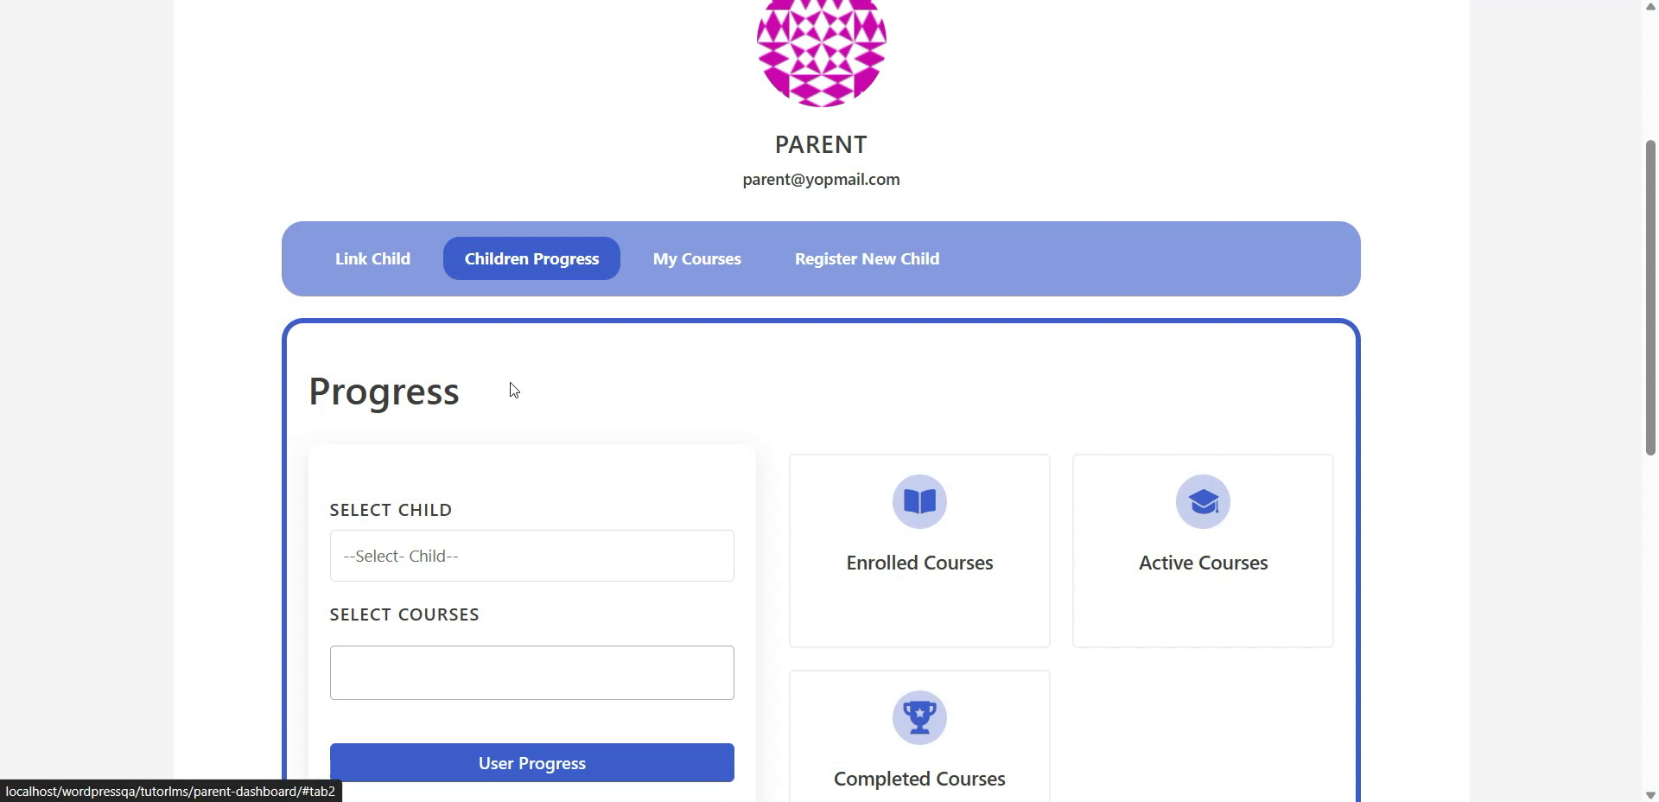
# - Show Fomify 02's Communication Skills progress: 0 of 1 lessons, 0% complete
pyautogui.click(484, 556)
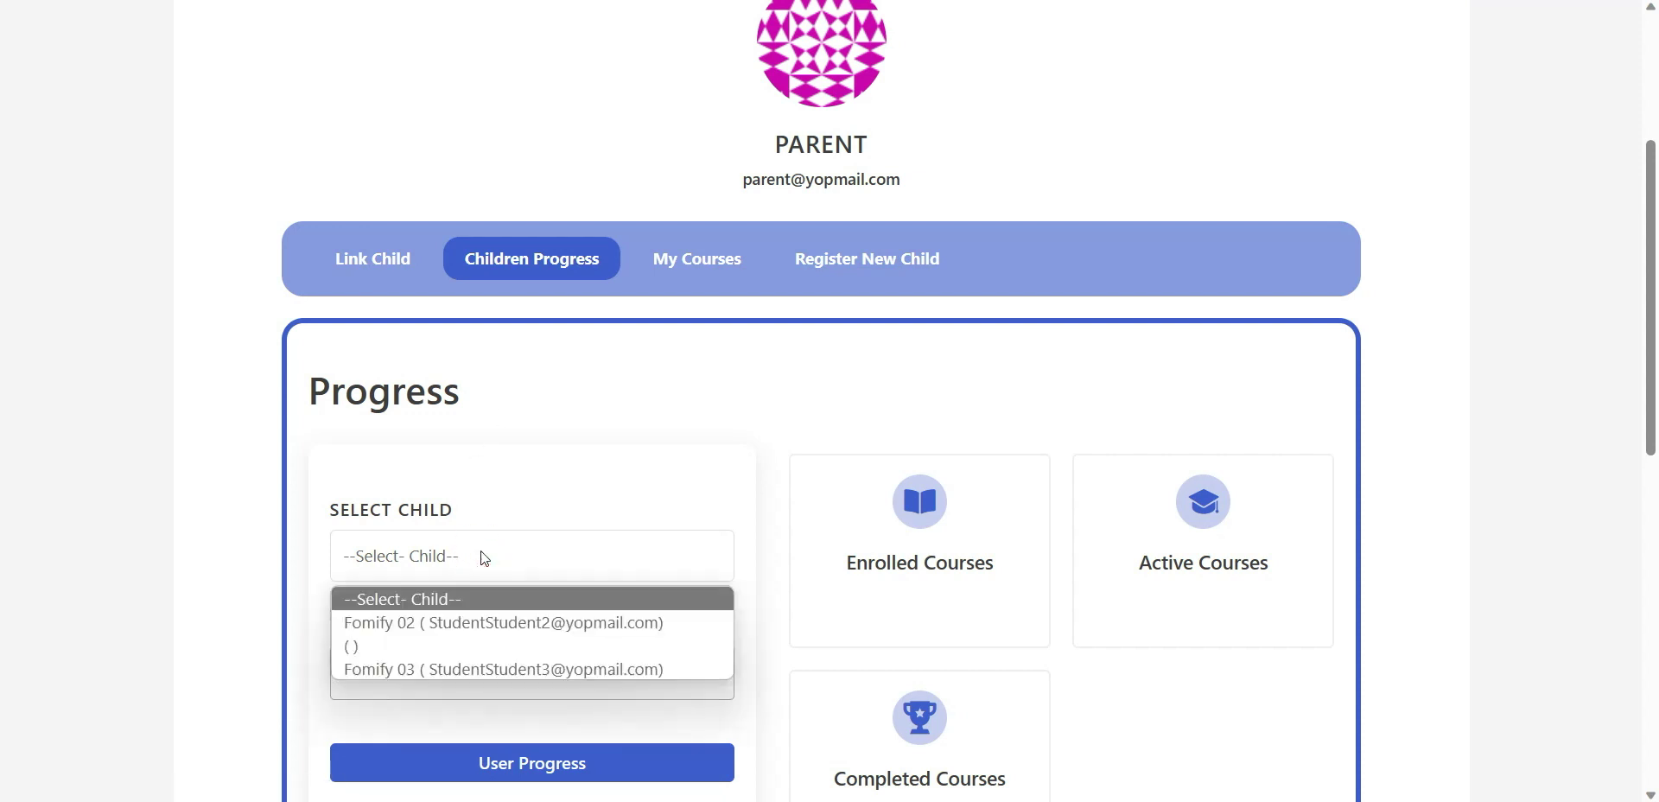
pyautogui.click(492, 623)
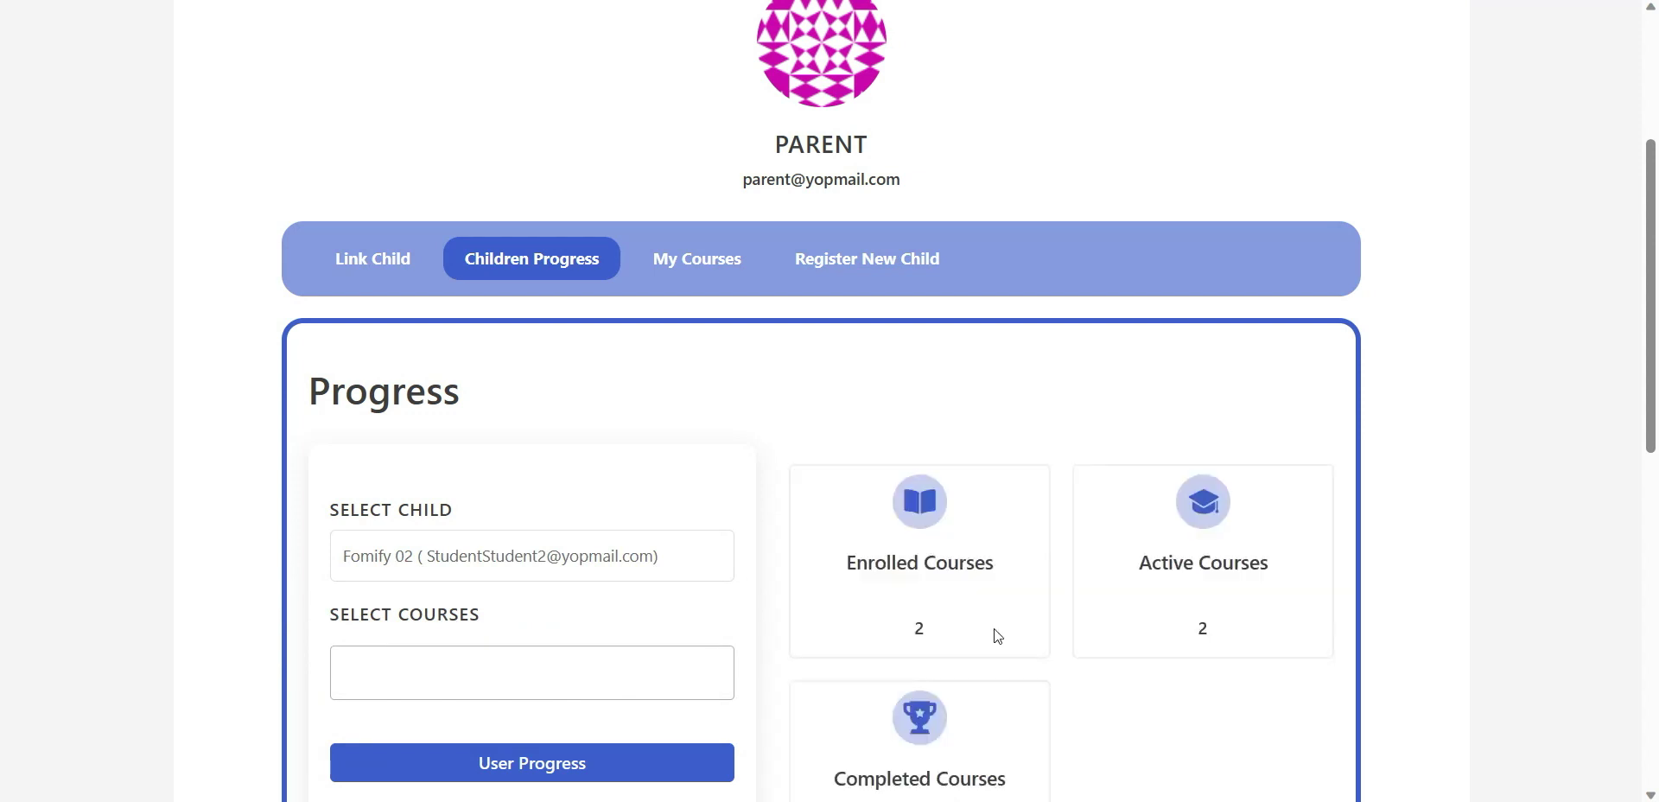
pyautogui.click(481, 697)
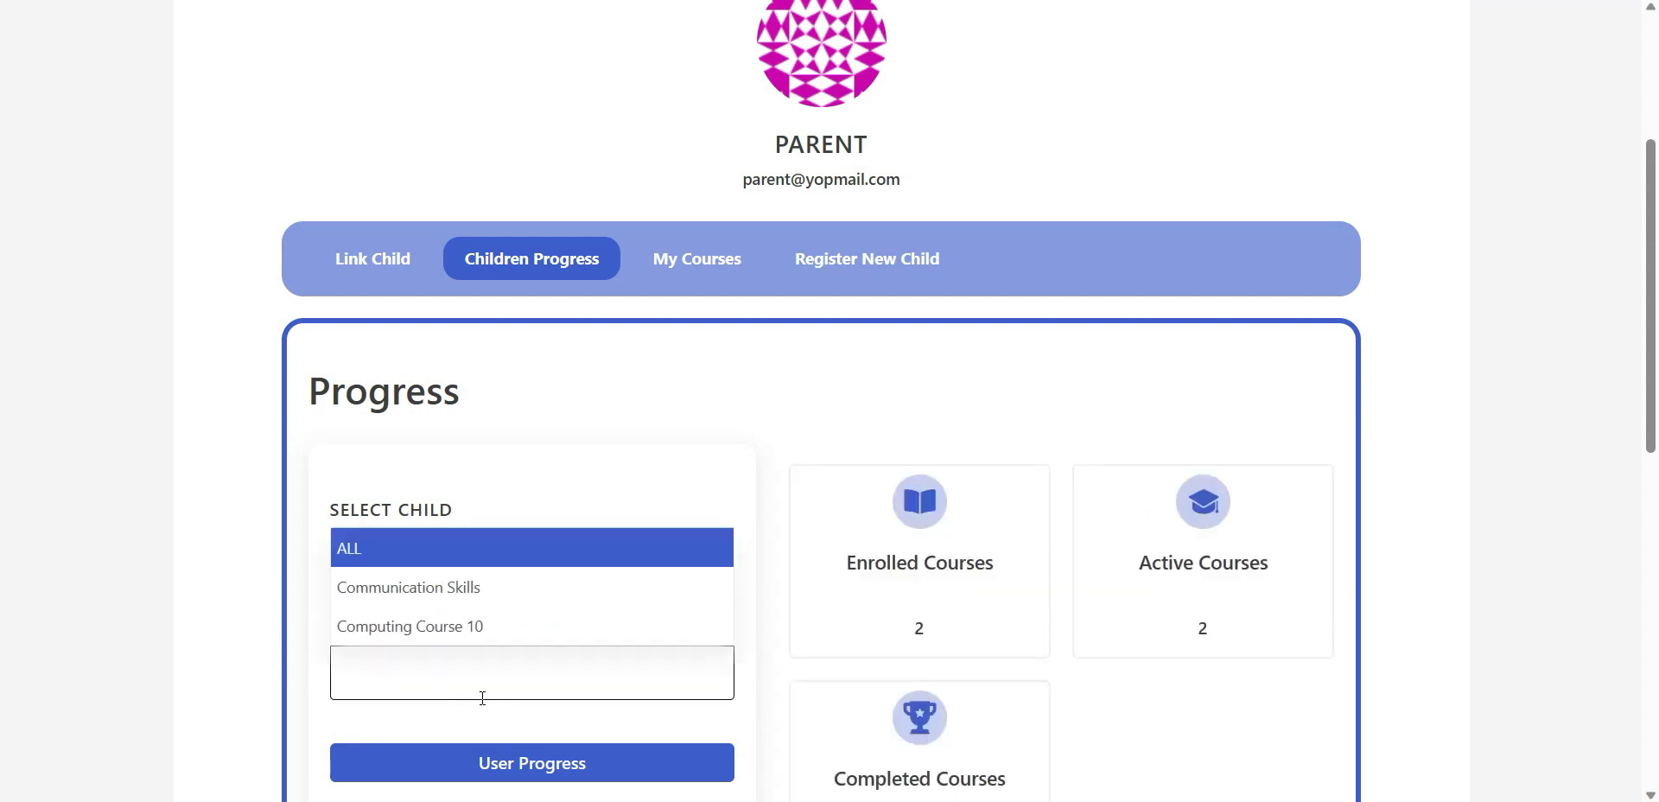
pyautogui.click(478, 597)
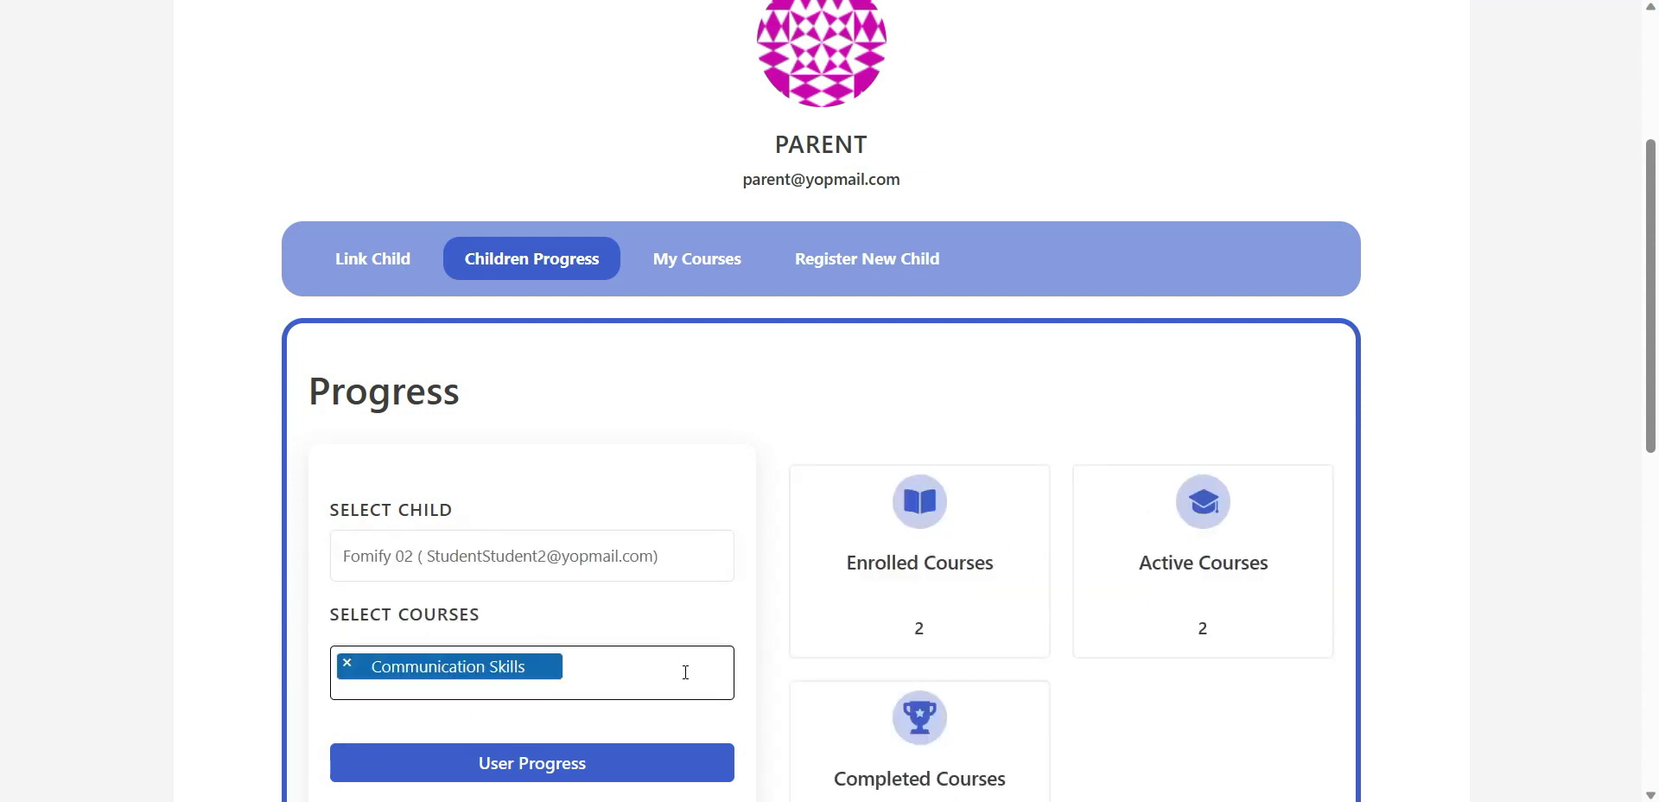
pyautogui.click(697, 765)
pyautogui.scroll(-6, 697, 768)
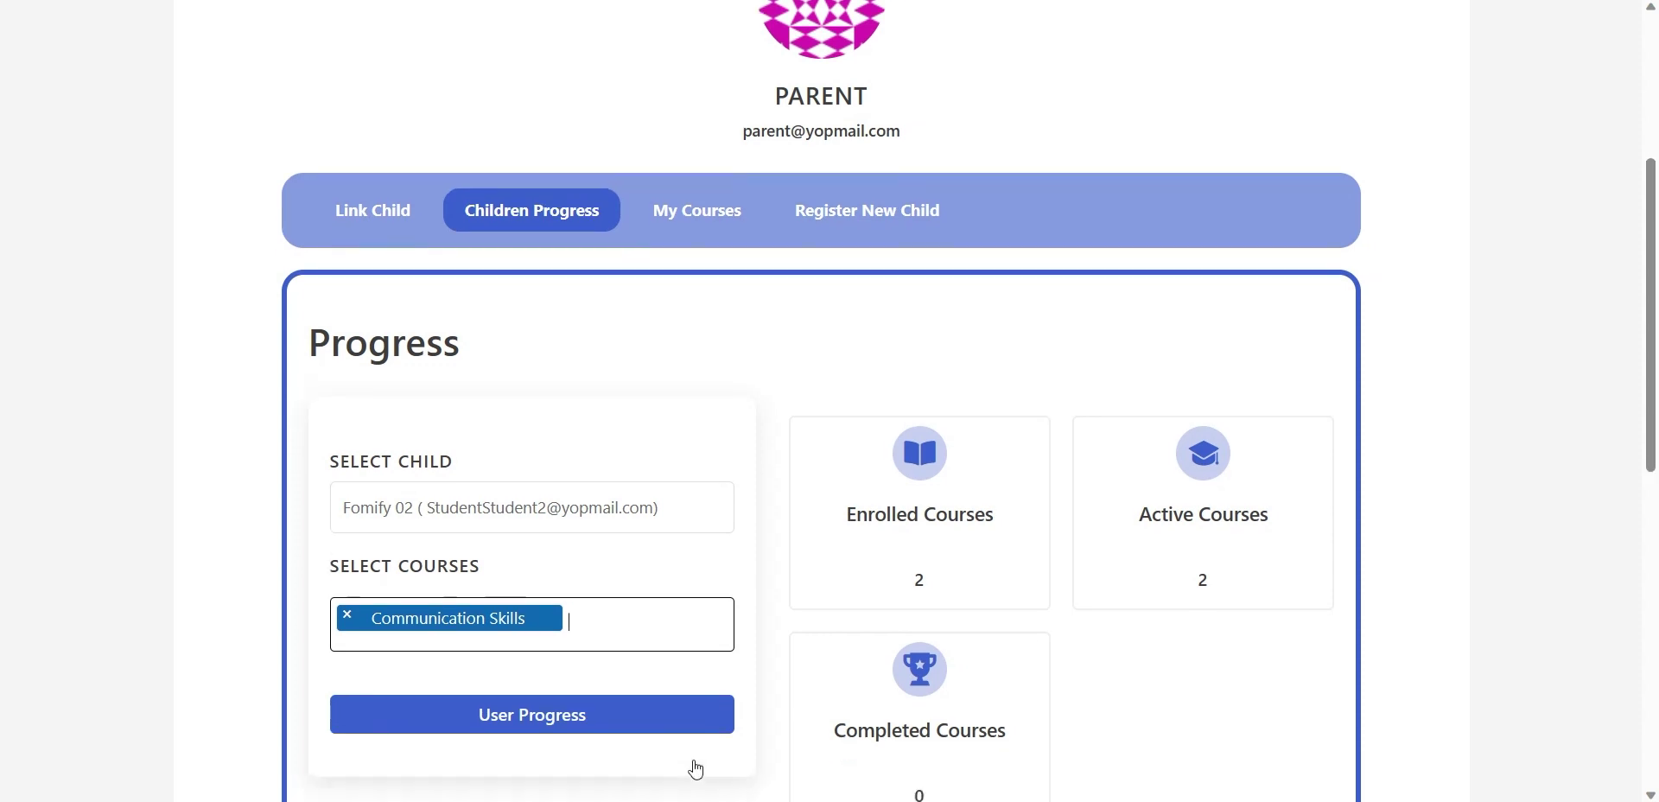
pyautogui.scroll(-2, 697, 767)
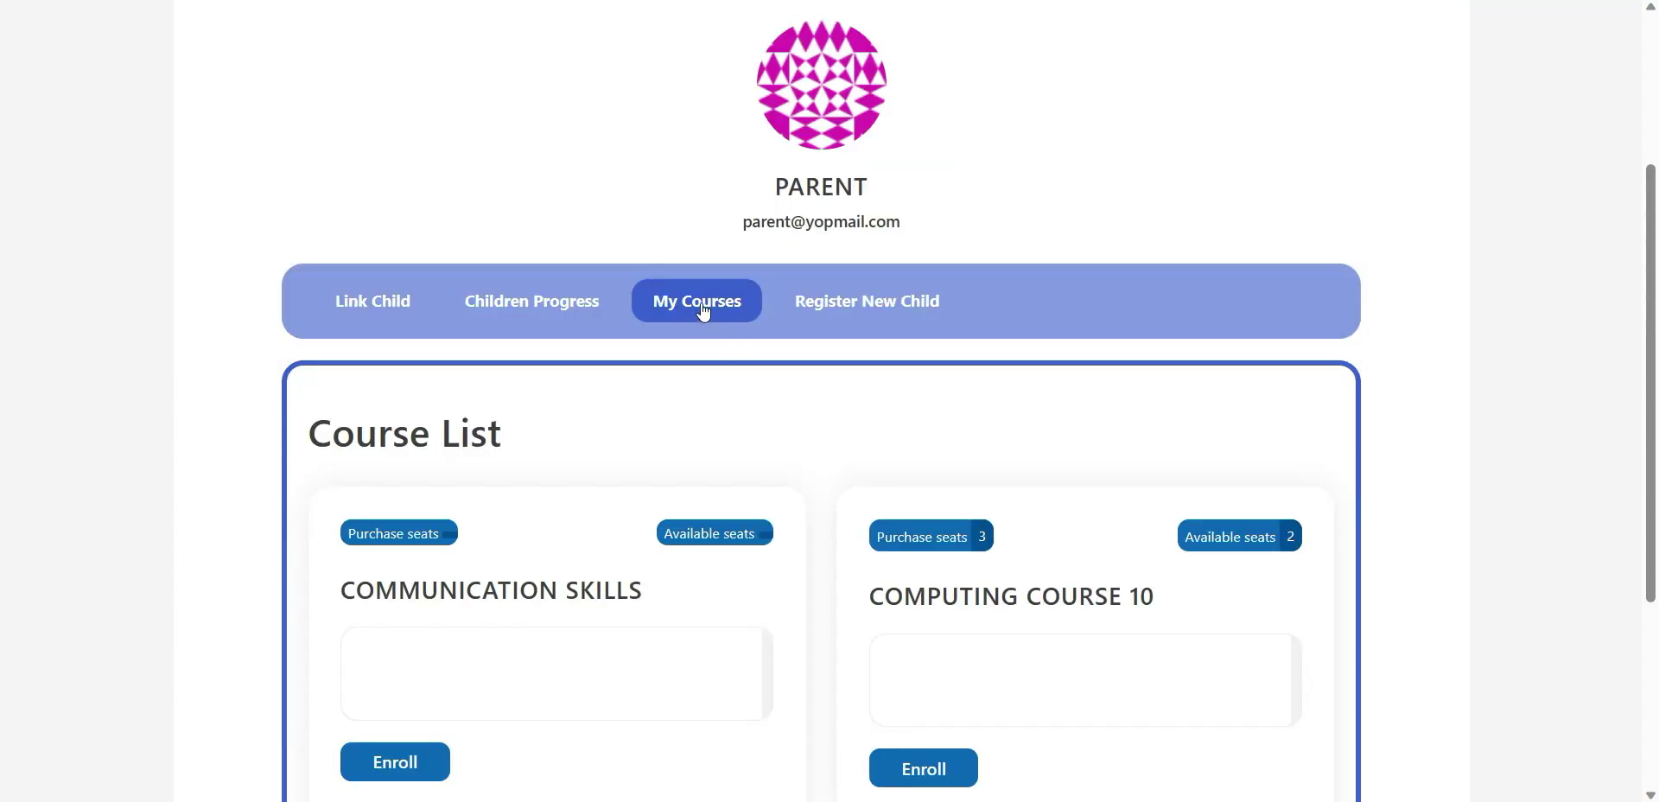
# - Choose Fomify 03 in the Communication Skills card's enrolment field
pyautogui.scroll(-1, 821, 411)
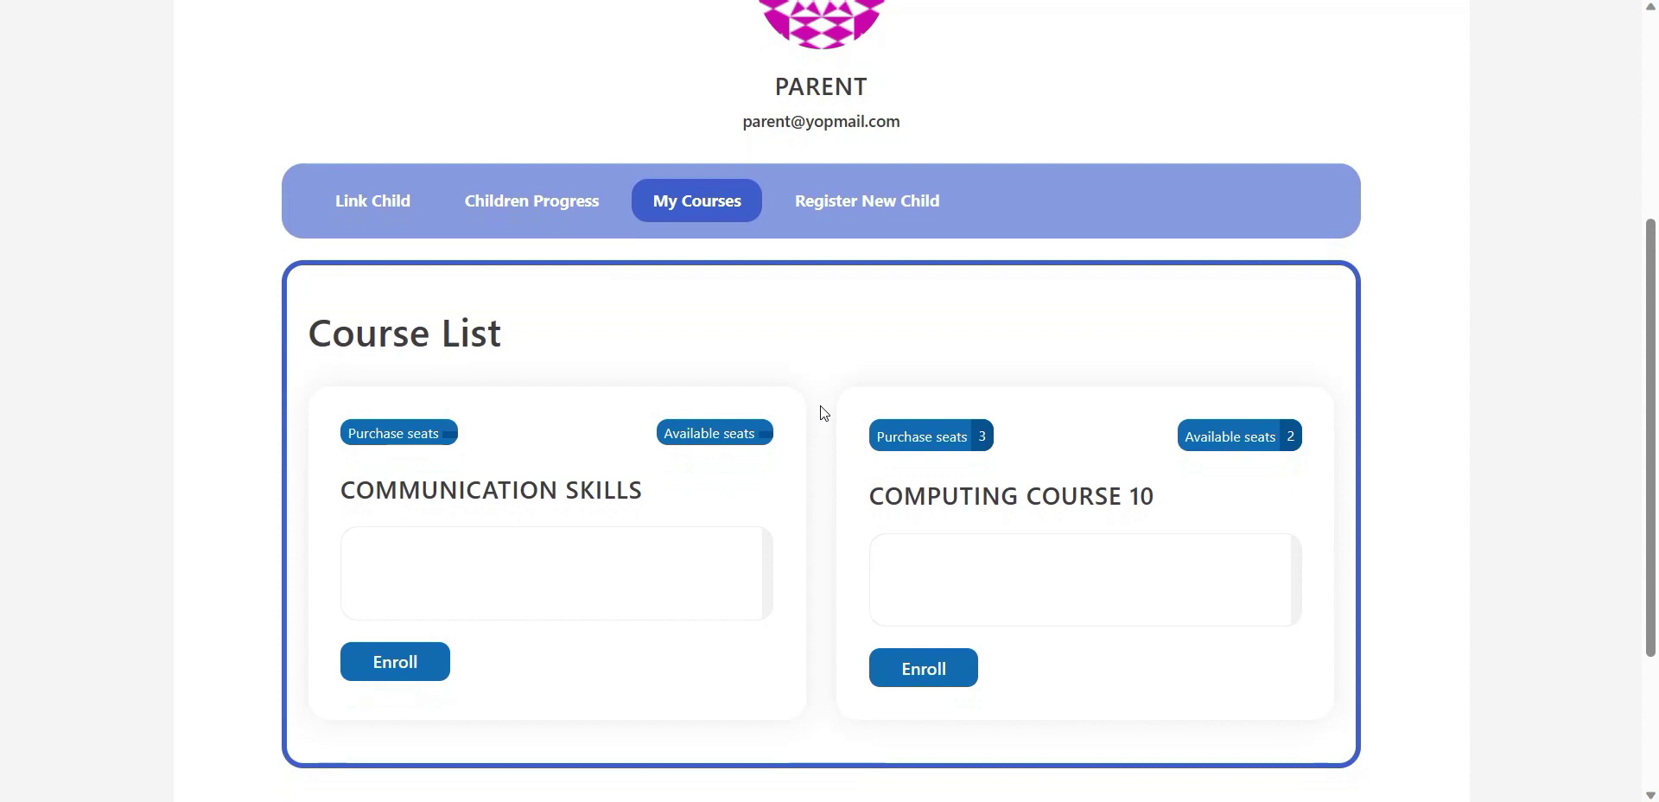
pyautogui.click(510, 547)
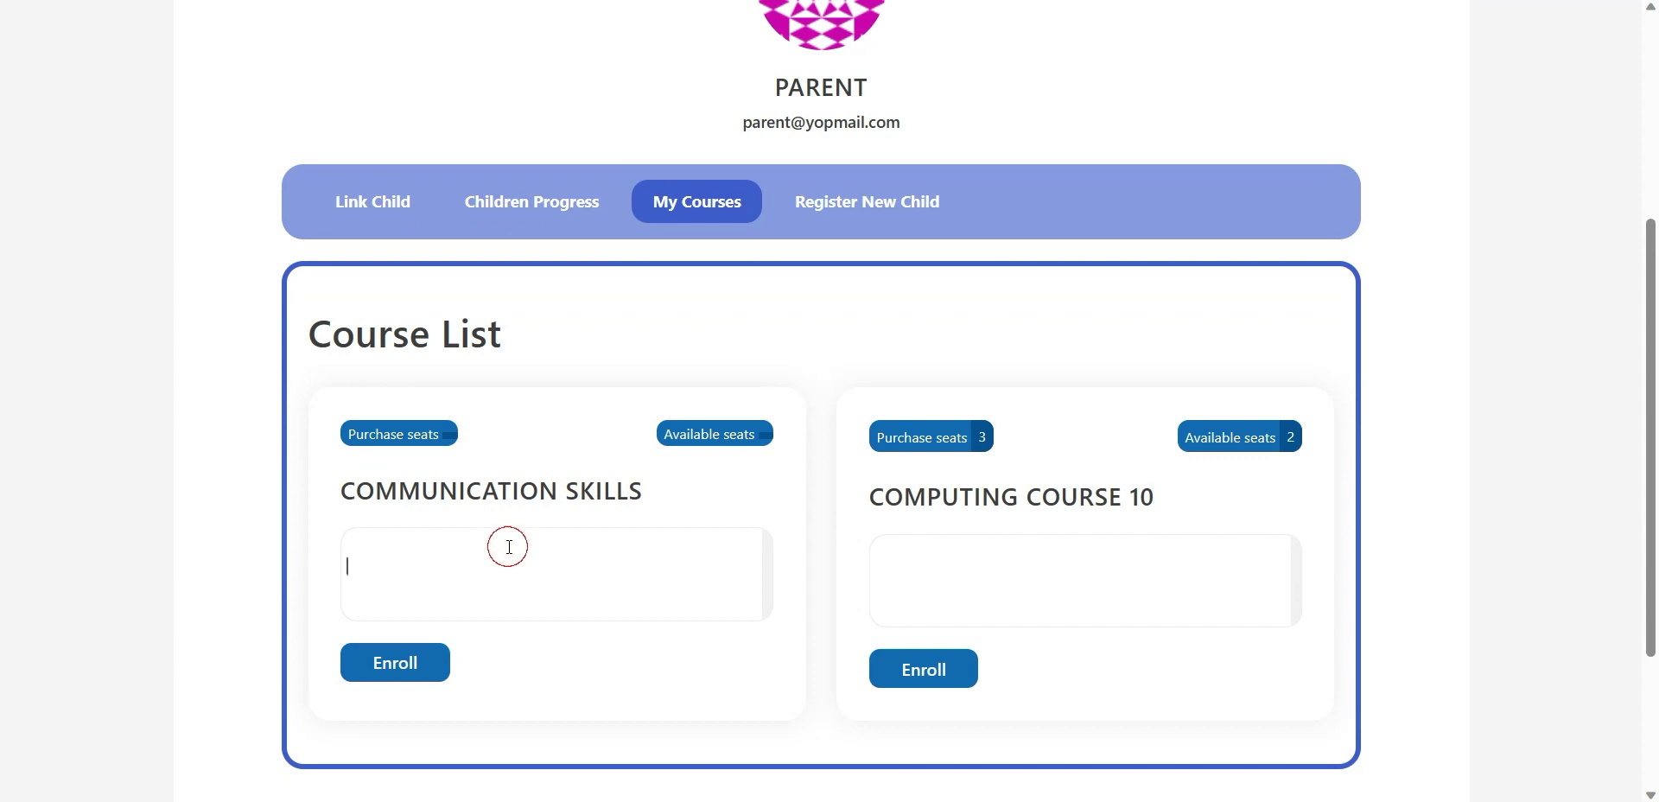
pyautogui.click(542, 680)
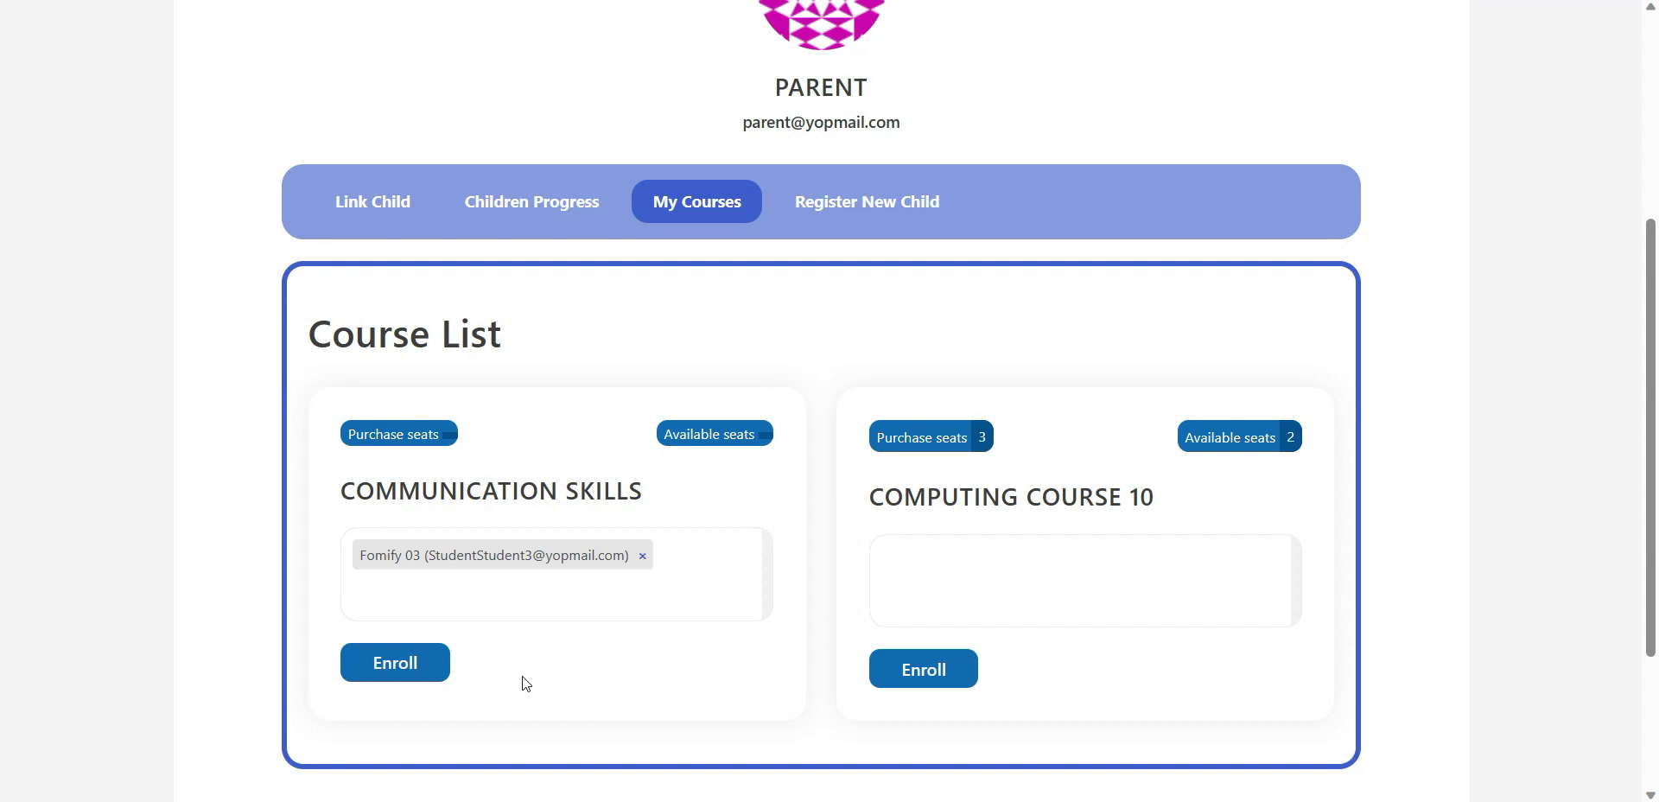
# - Open Register New Child, paste the child's e-mail address and submit the invitation
pyautogui.click(864, 204)
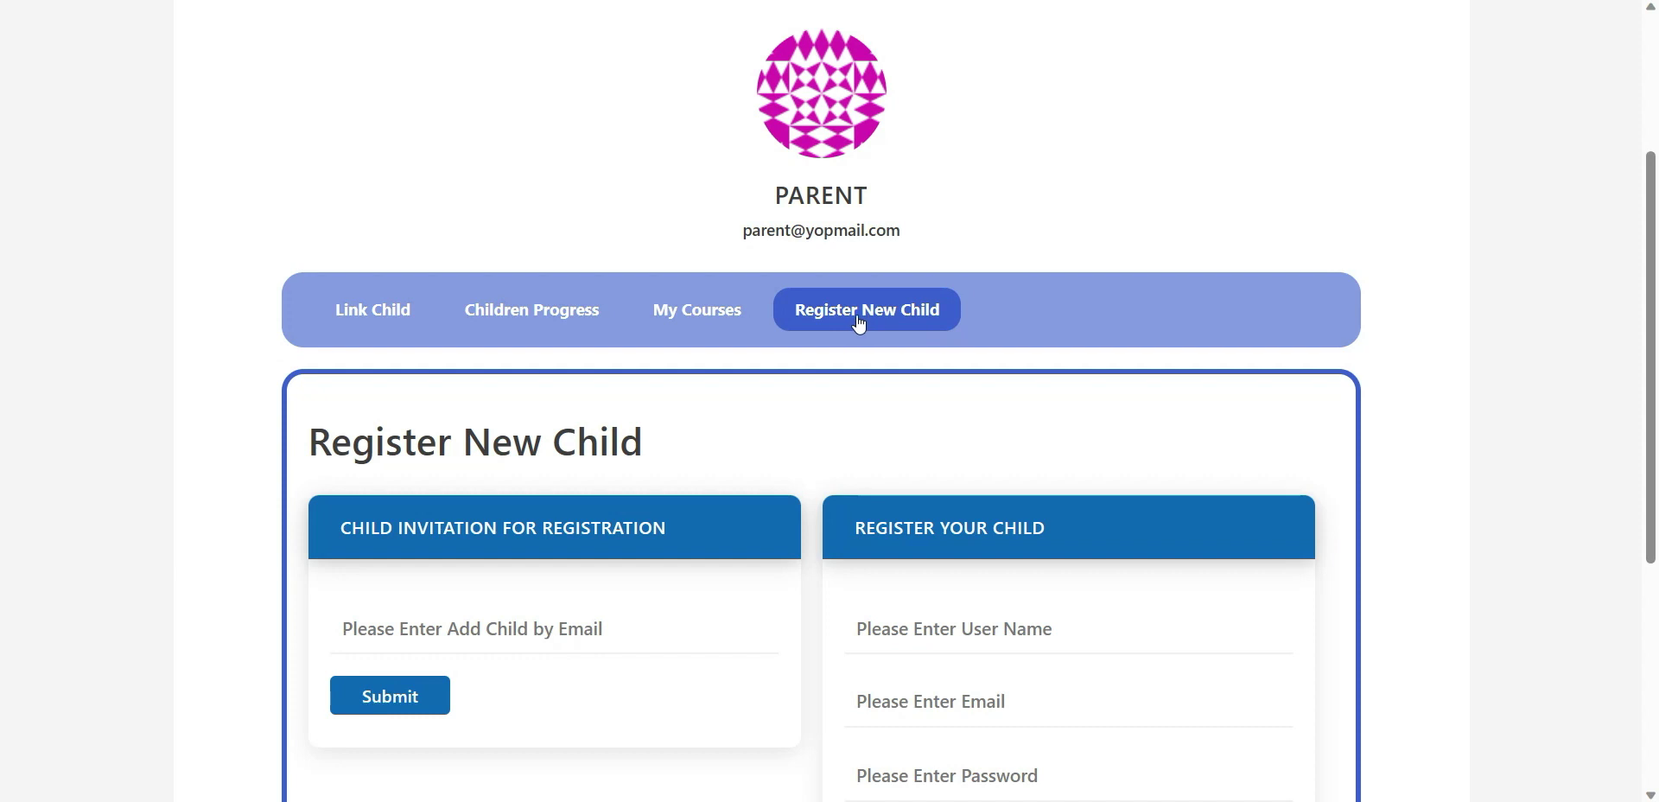
pyautogui.scroll(-1, 681, 443)
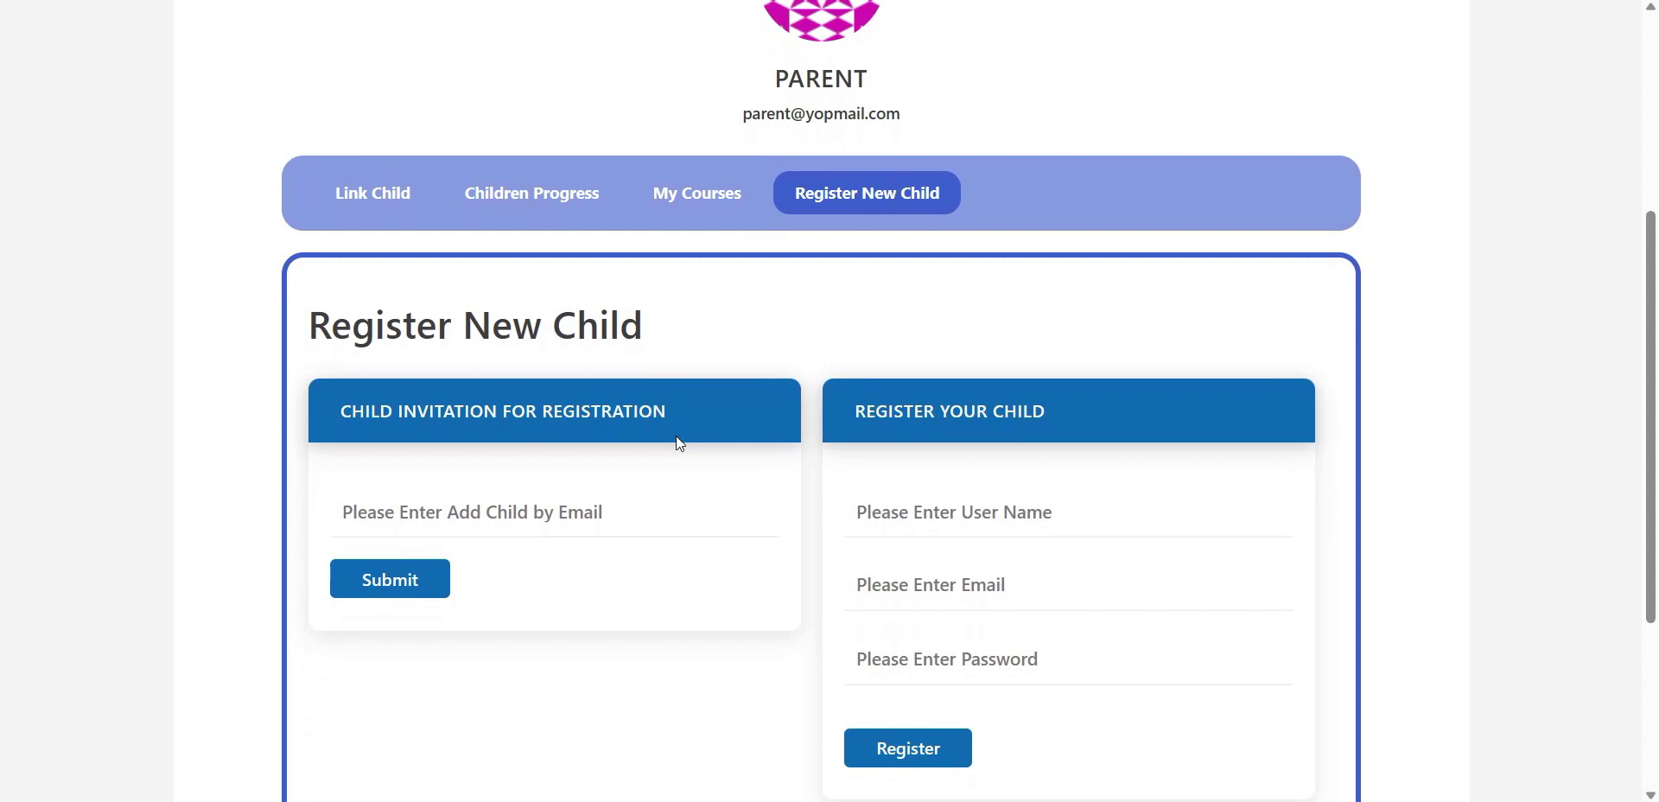
pyautogui.scroll(-1, 680, 443)
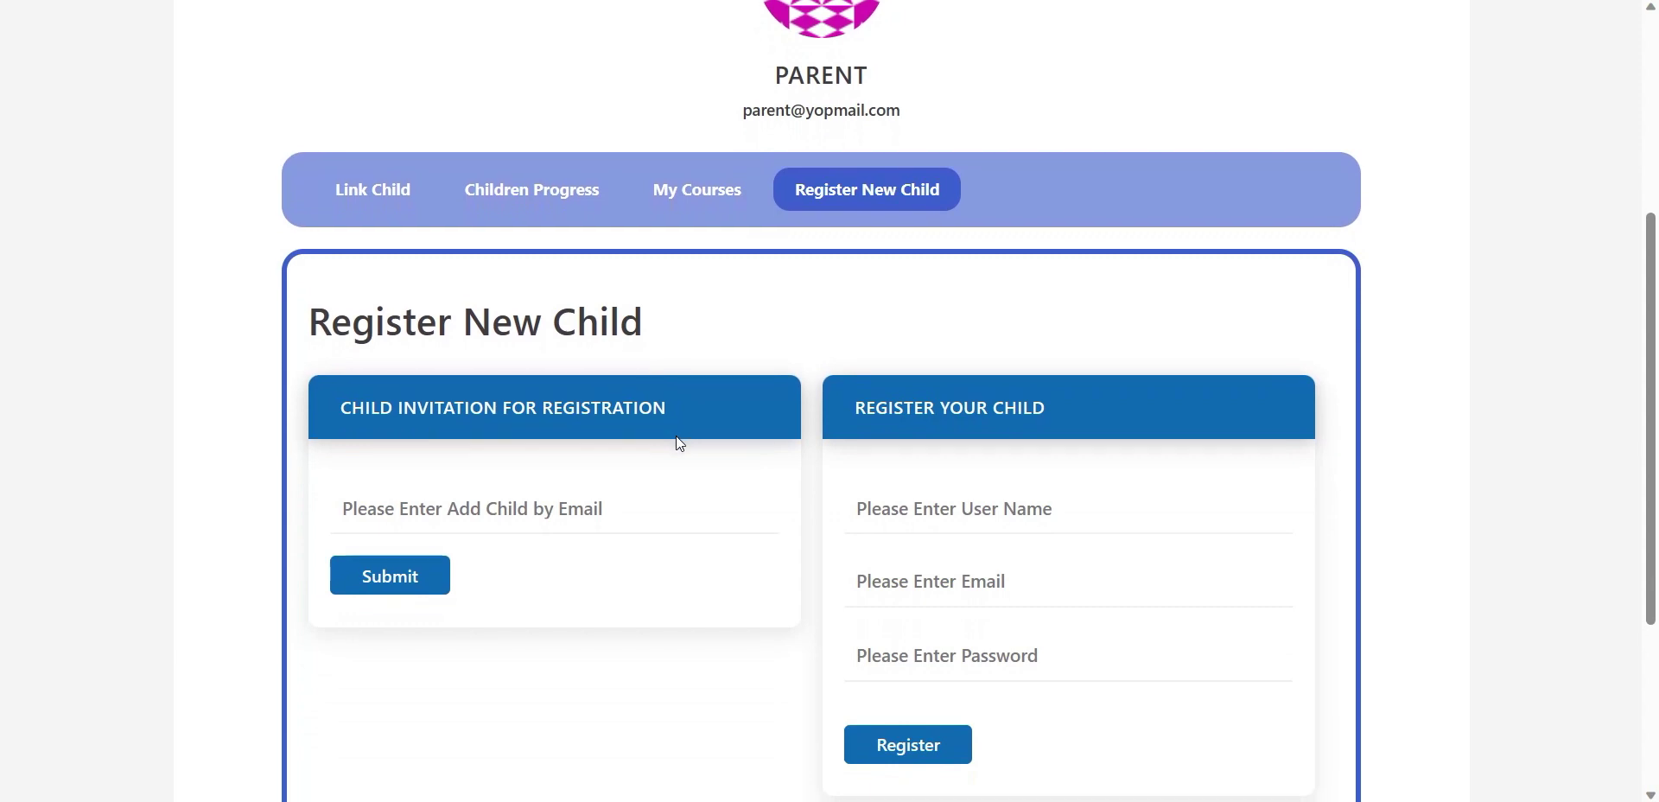
pyautogui.click(531, 434)
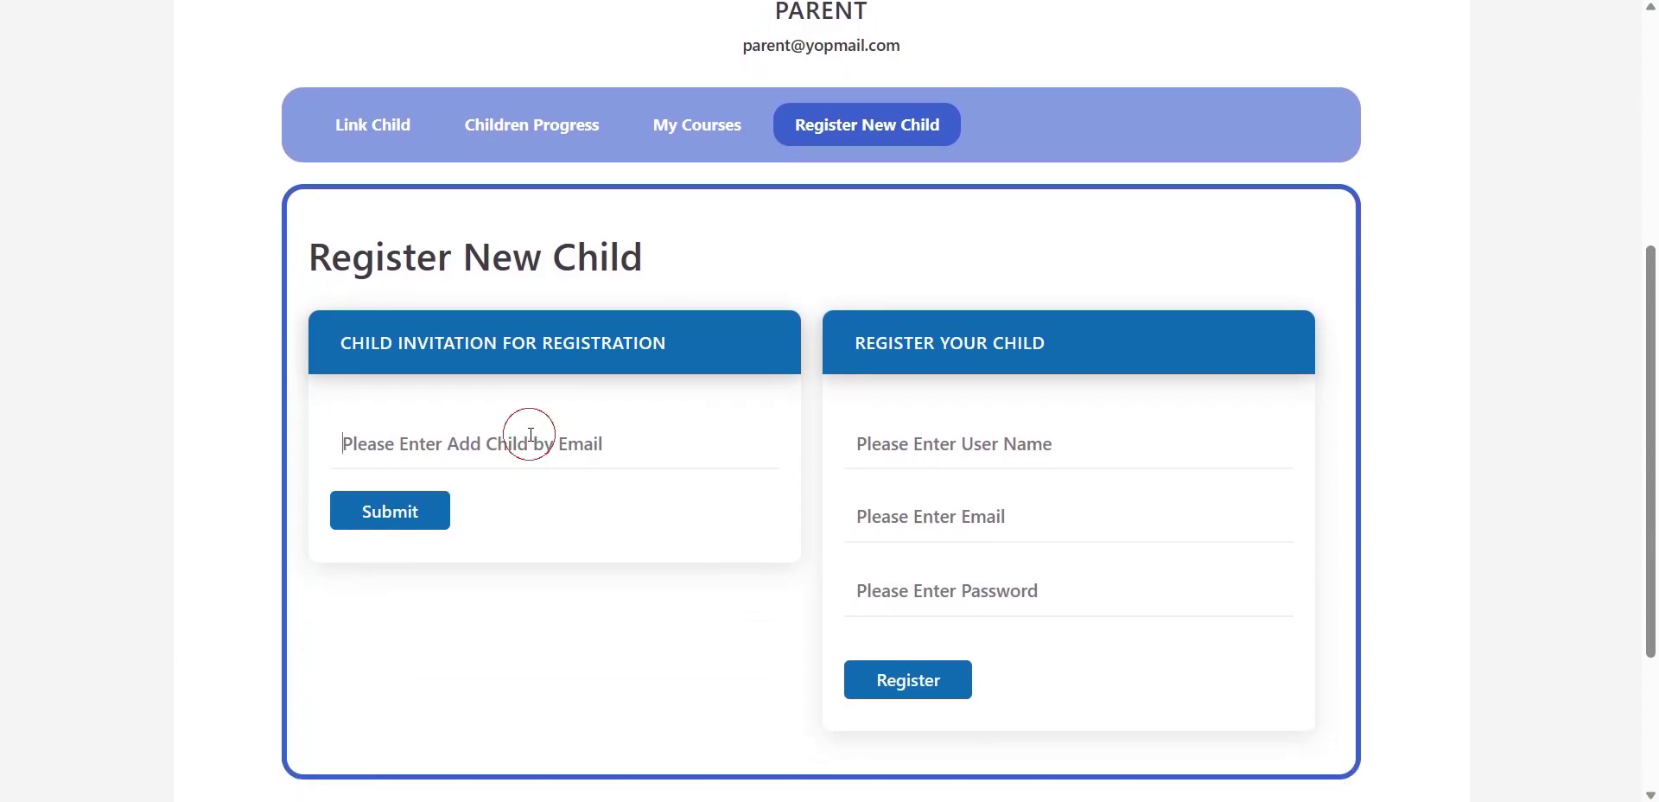
pyautogui.hotkey('ctrl', 'v')
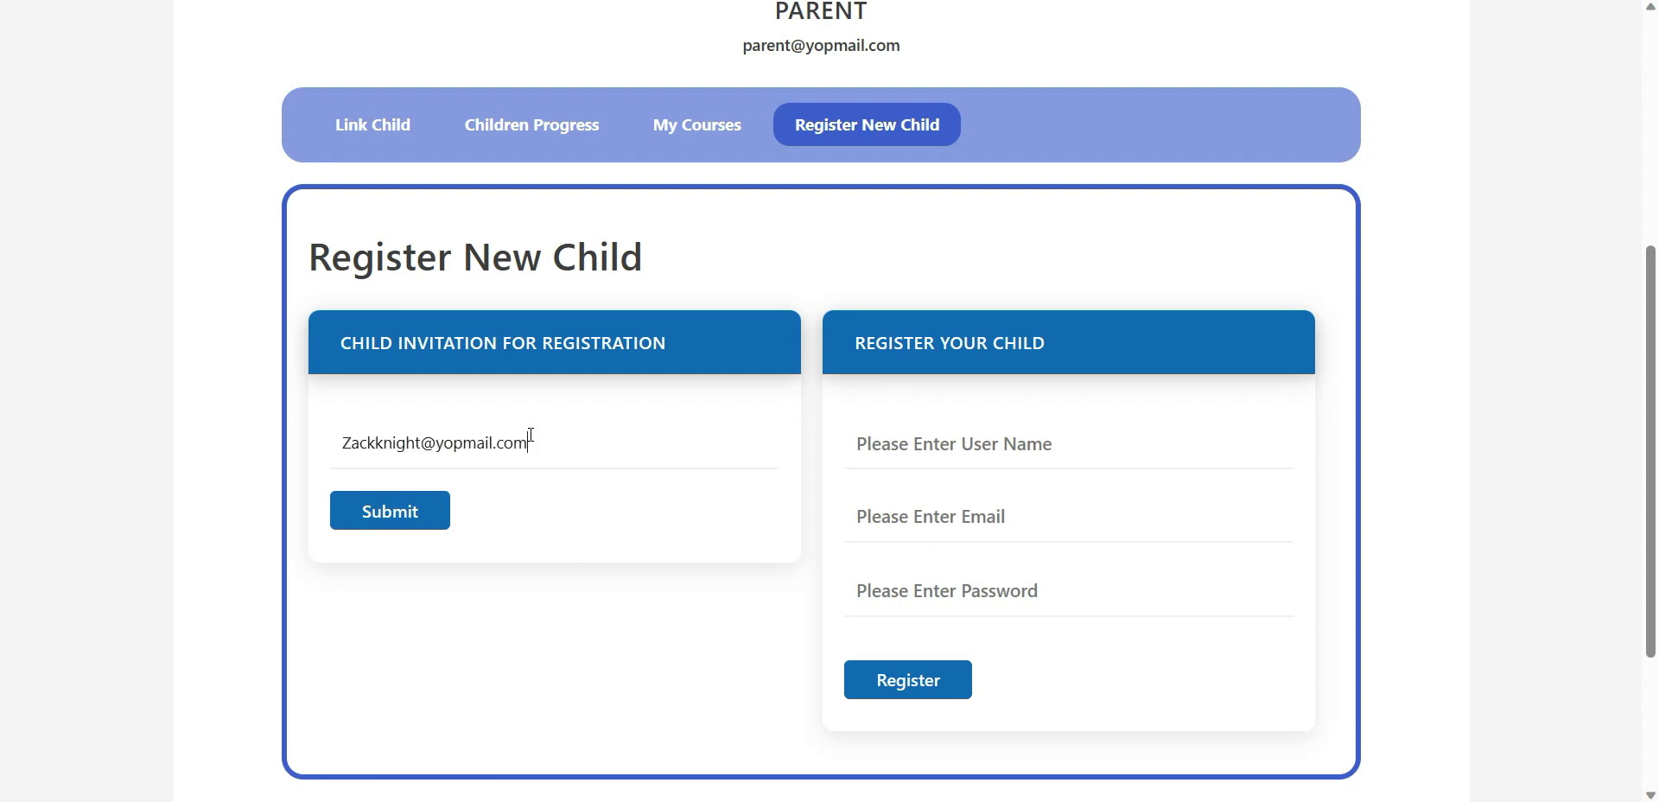
pyautogui.click(397, 515)
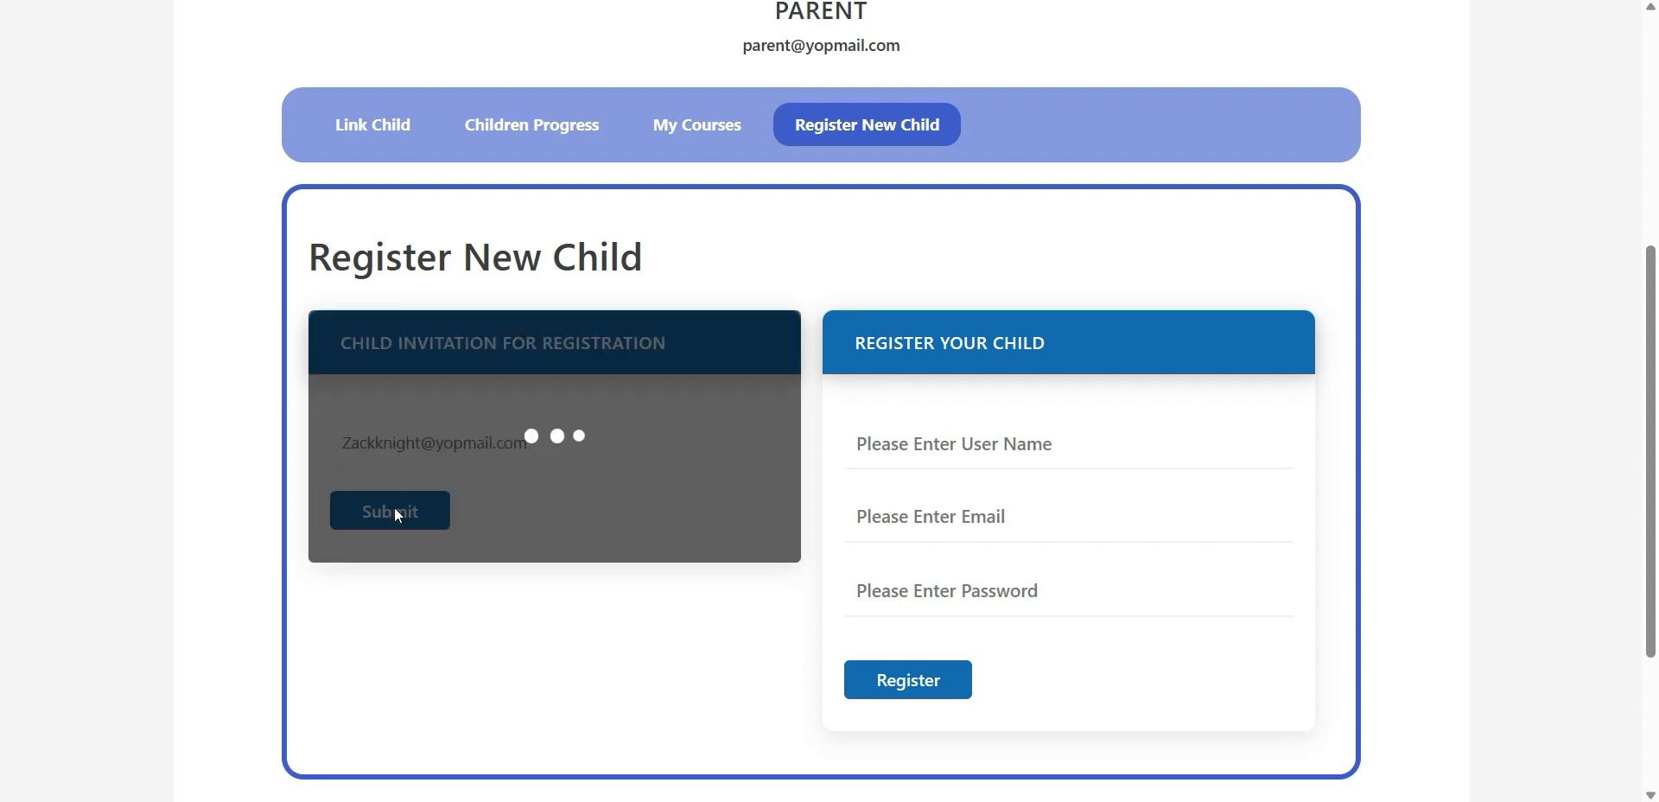